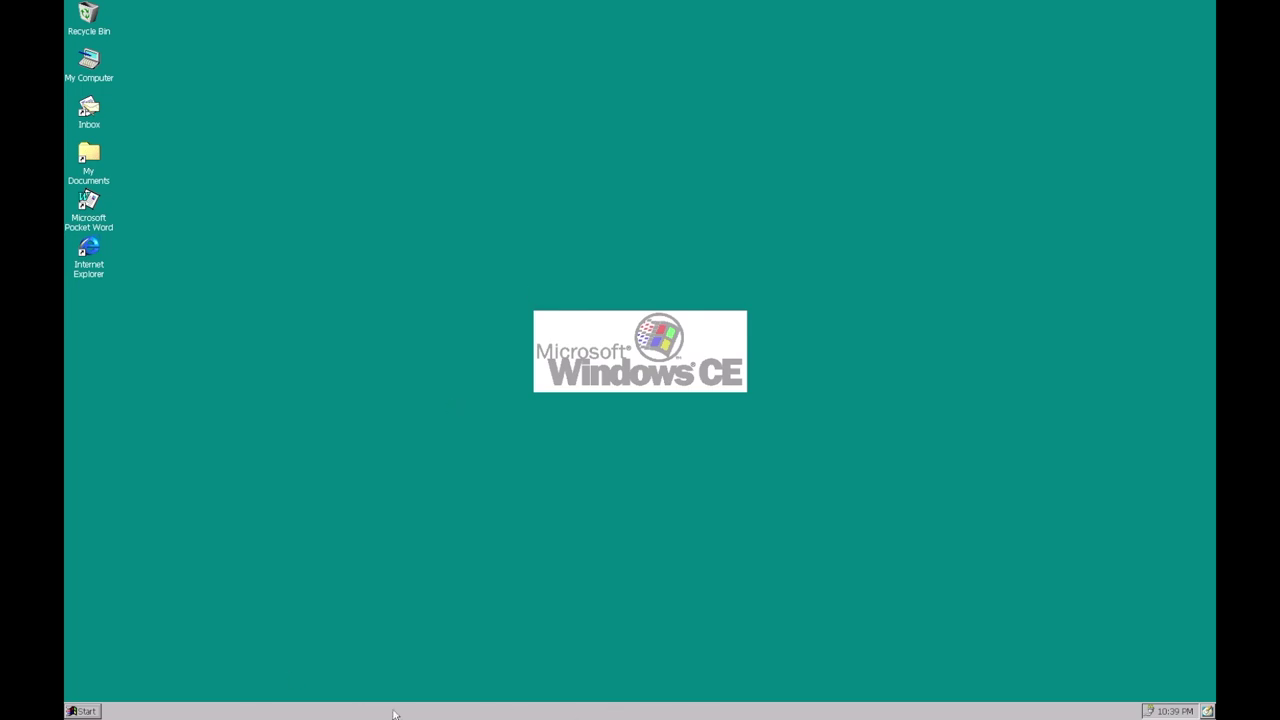
Drag My Computer out onto the desktop and then back beside the other icons
left_click(85, 712)
left_click(163, 665)
left_click(96, 77)
left_click_drag(97, 78, 313, 124)
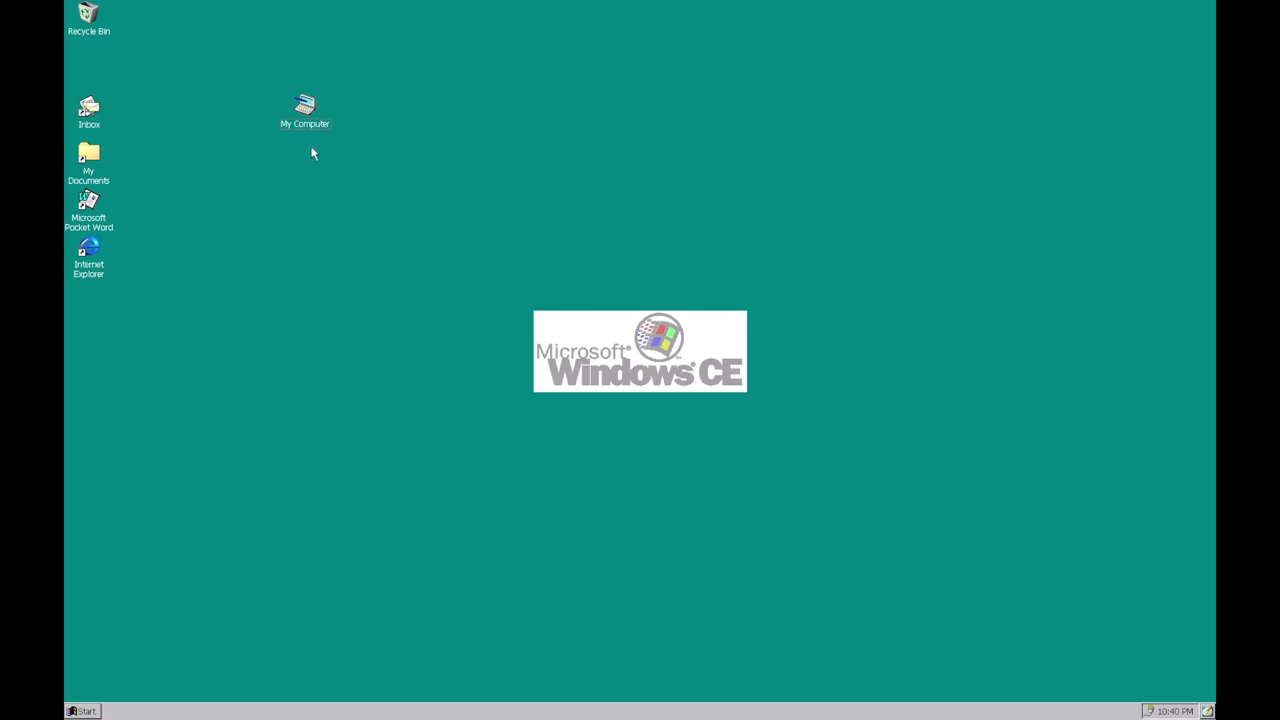
left_click_drag(309, 117, 98, 68)
Arrange the desktop icons into a neat column and open the Recycle Bin
right_click(164, 114)
left_click(150, 120)
right_click(131, 105)
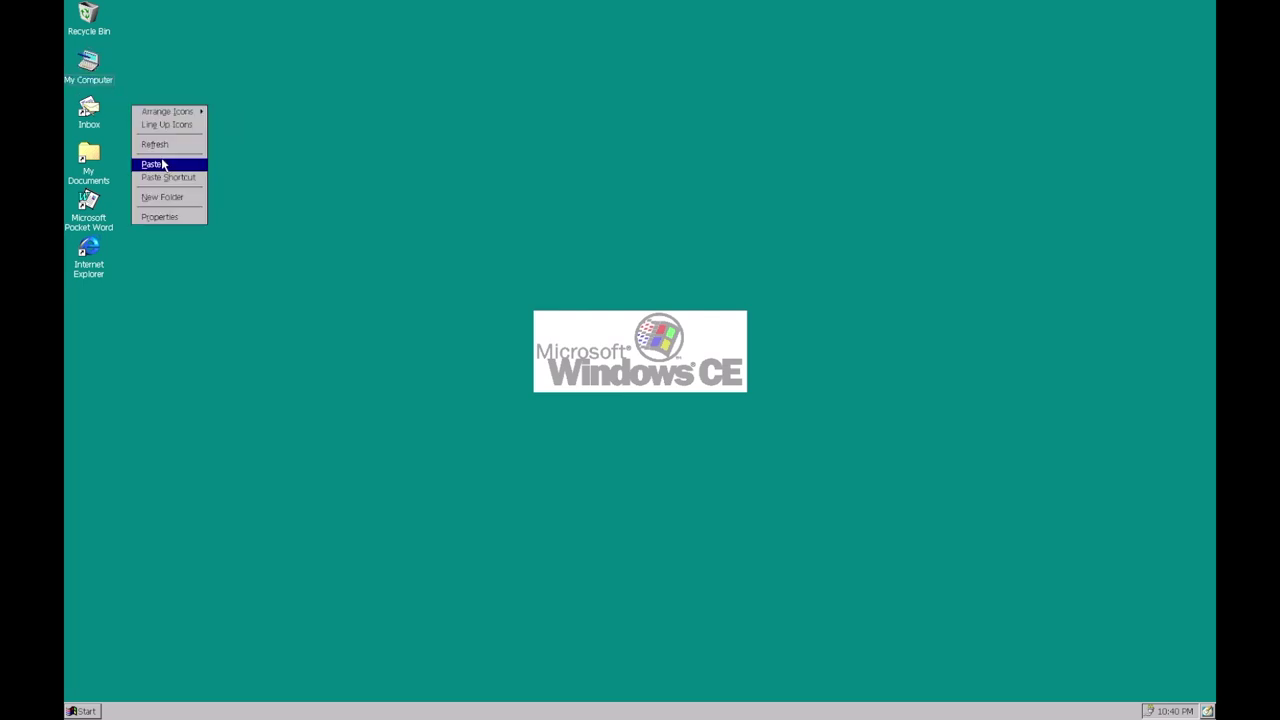
left_click(165, 125)
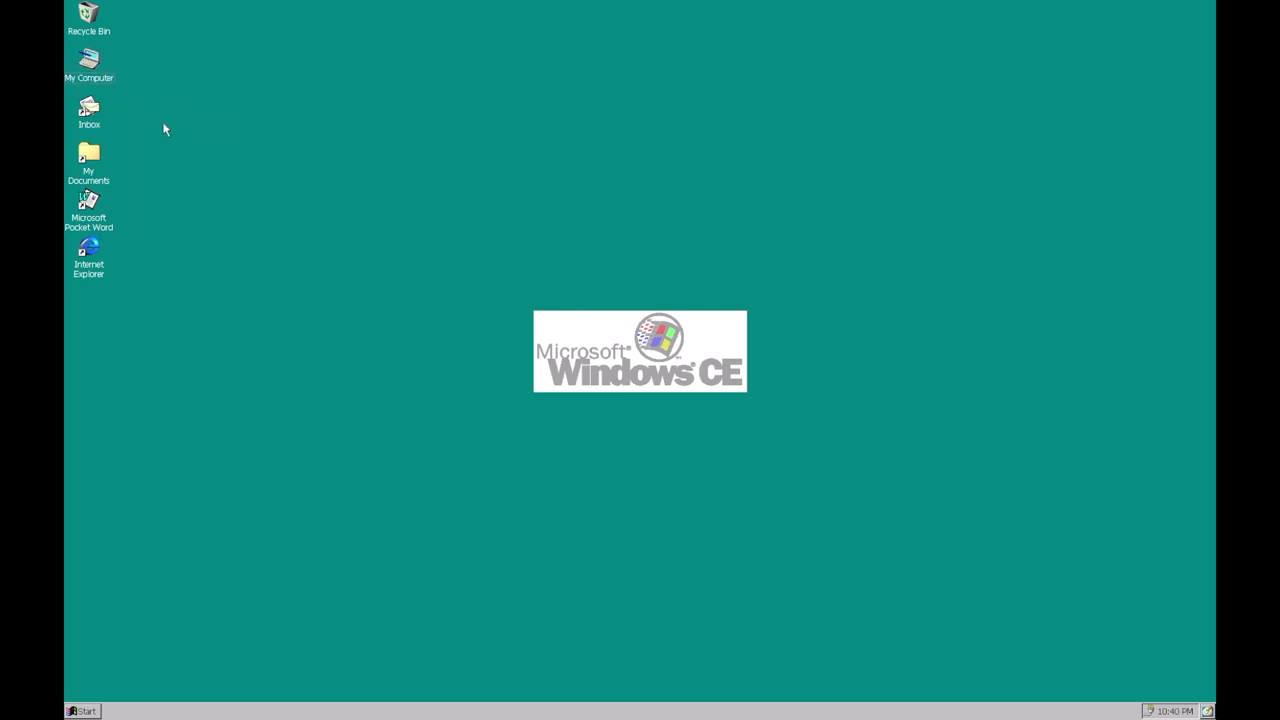
double_click(97, 14)
Browse the Pocket Word help topics: About, moving or copying text, and selecting text
left_click(85, 711)
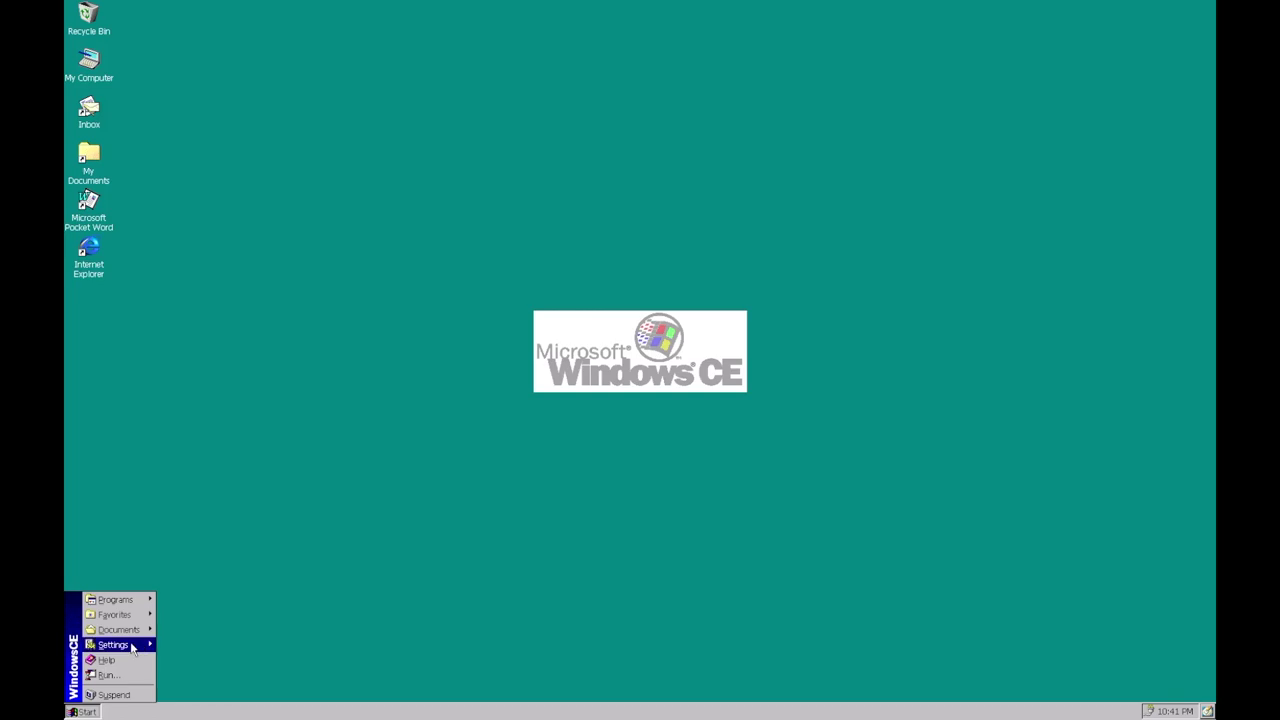
left_click(106, 660)
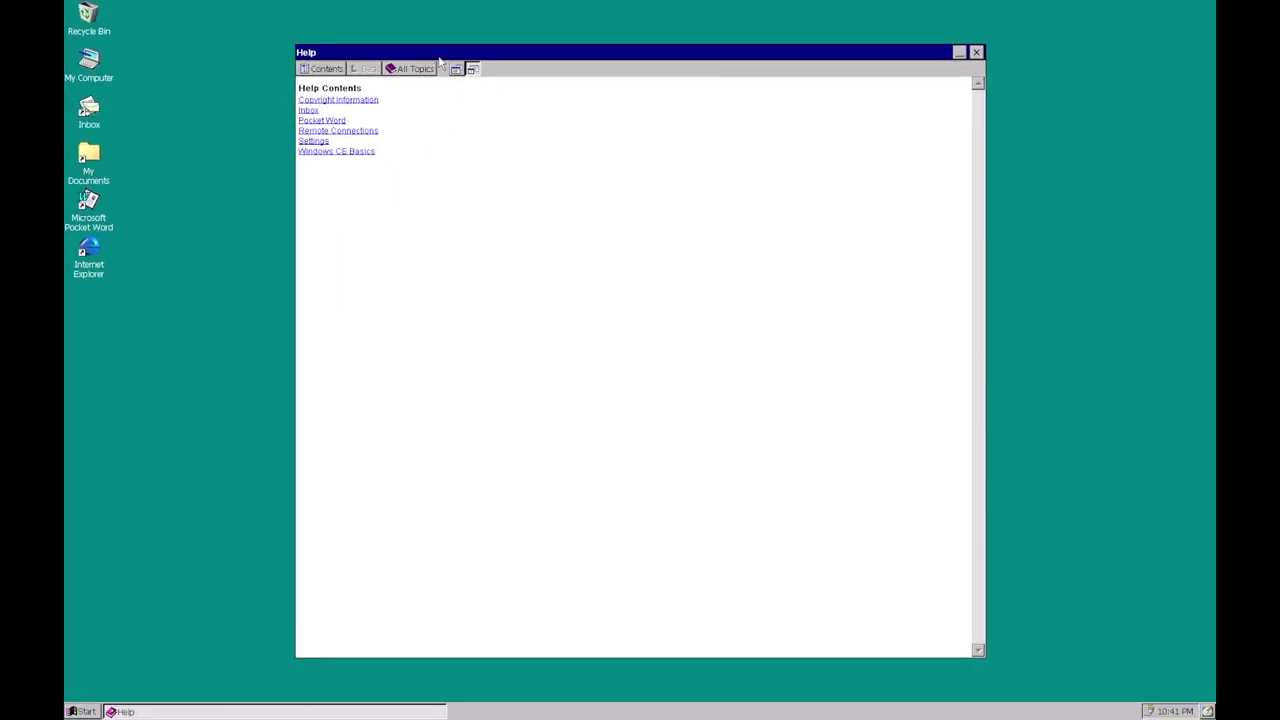
left_click(309, 119)
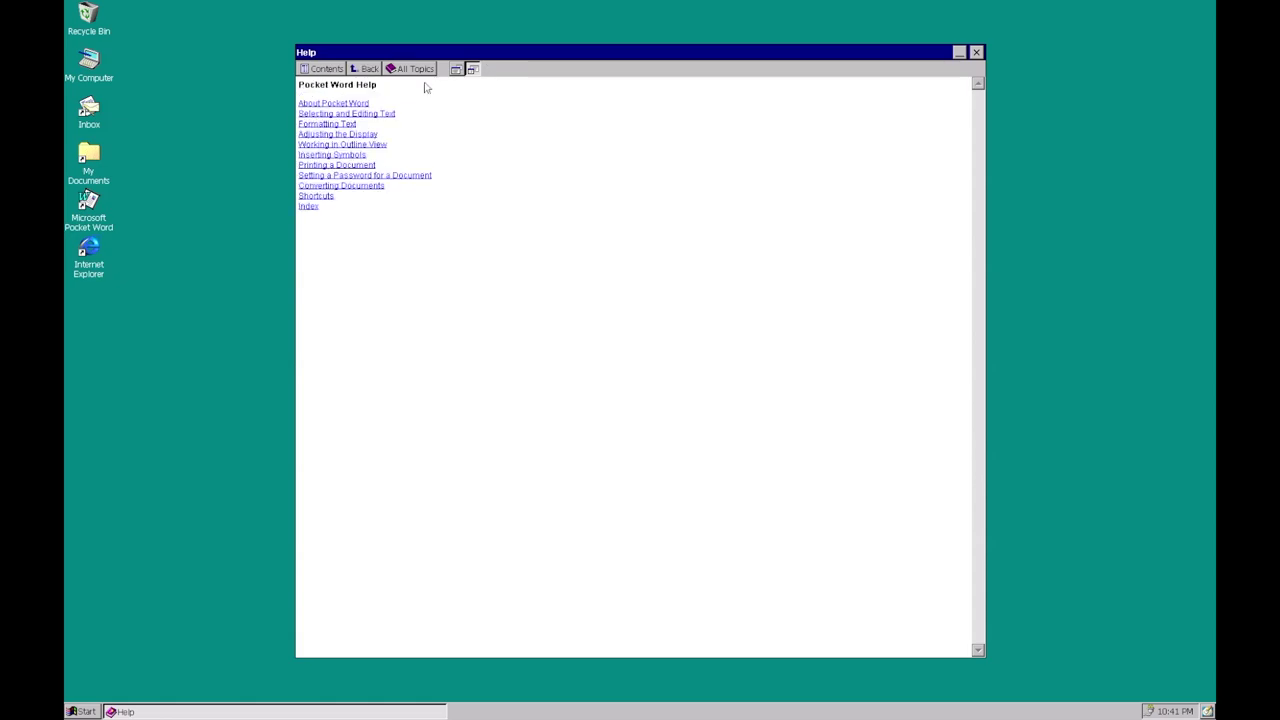
left_click(347, 104)
left_click(347, 171)
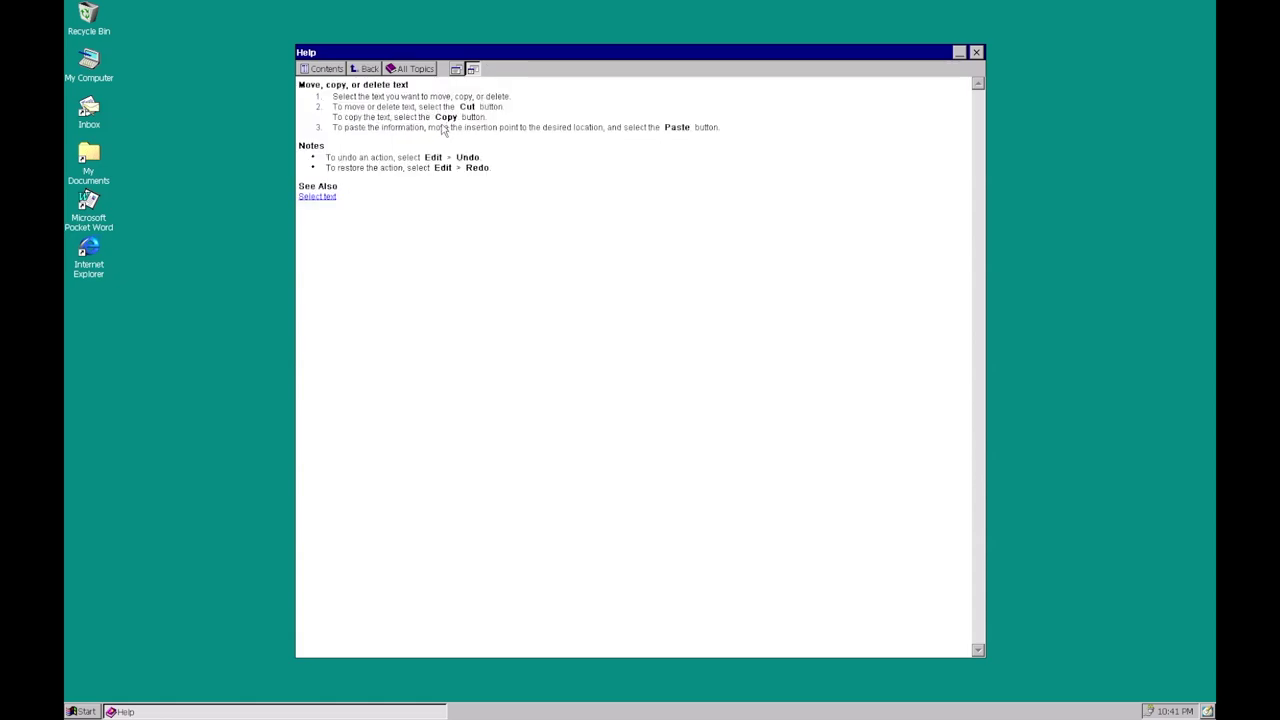
left_click(312, 195)
left_click(322, 68)
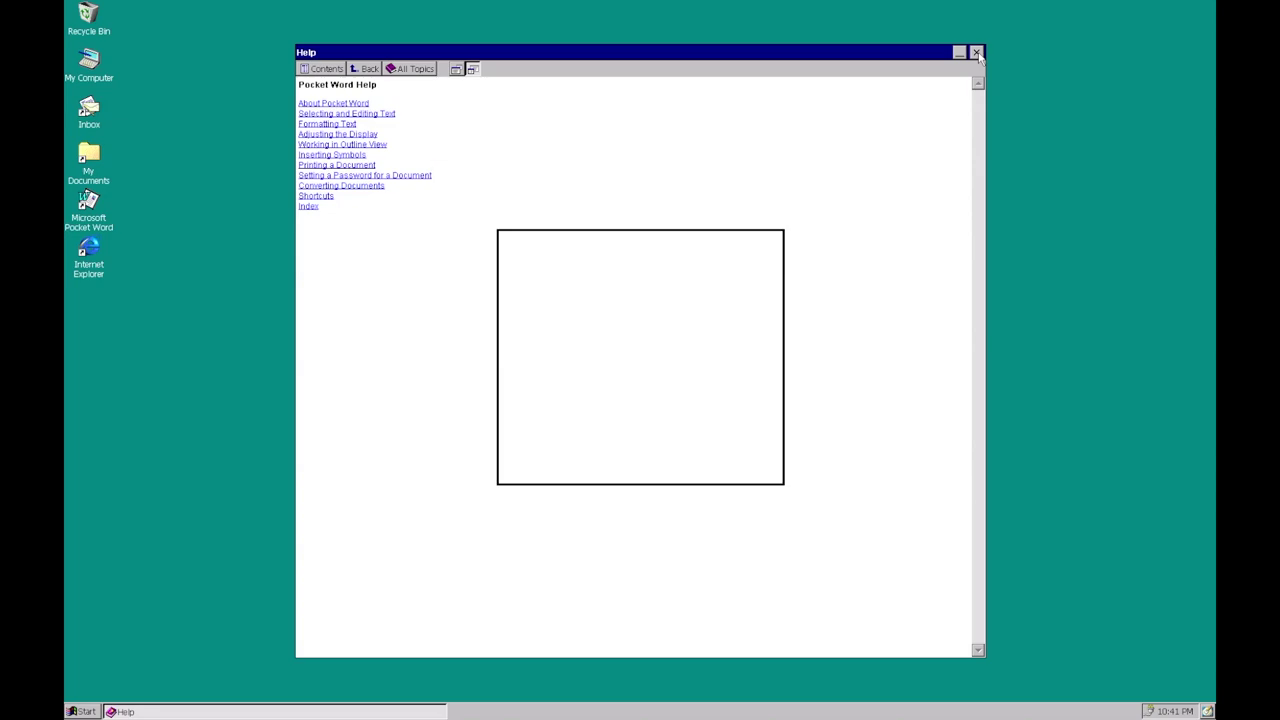
left_click(976, 52)
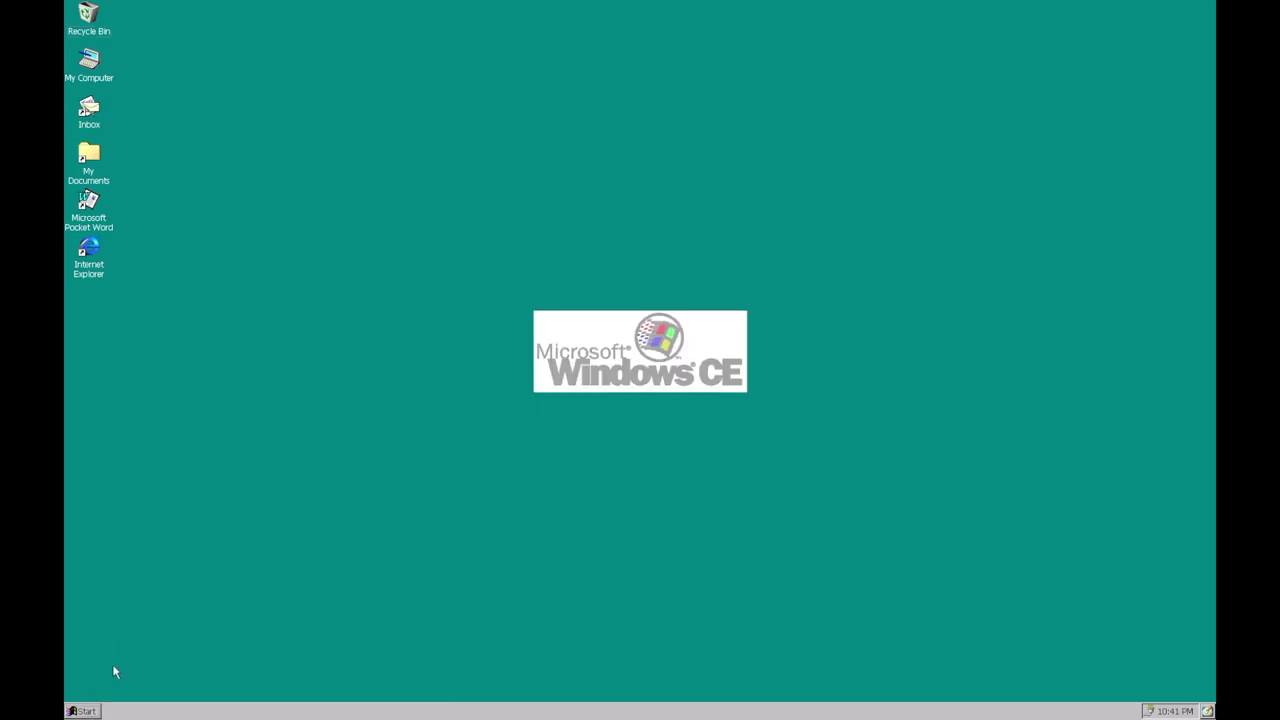
Launch Pocket Word with a blank document
left_click(86, 707)
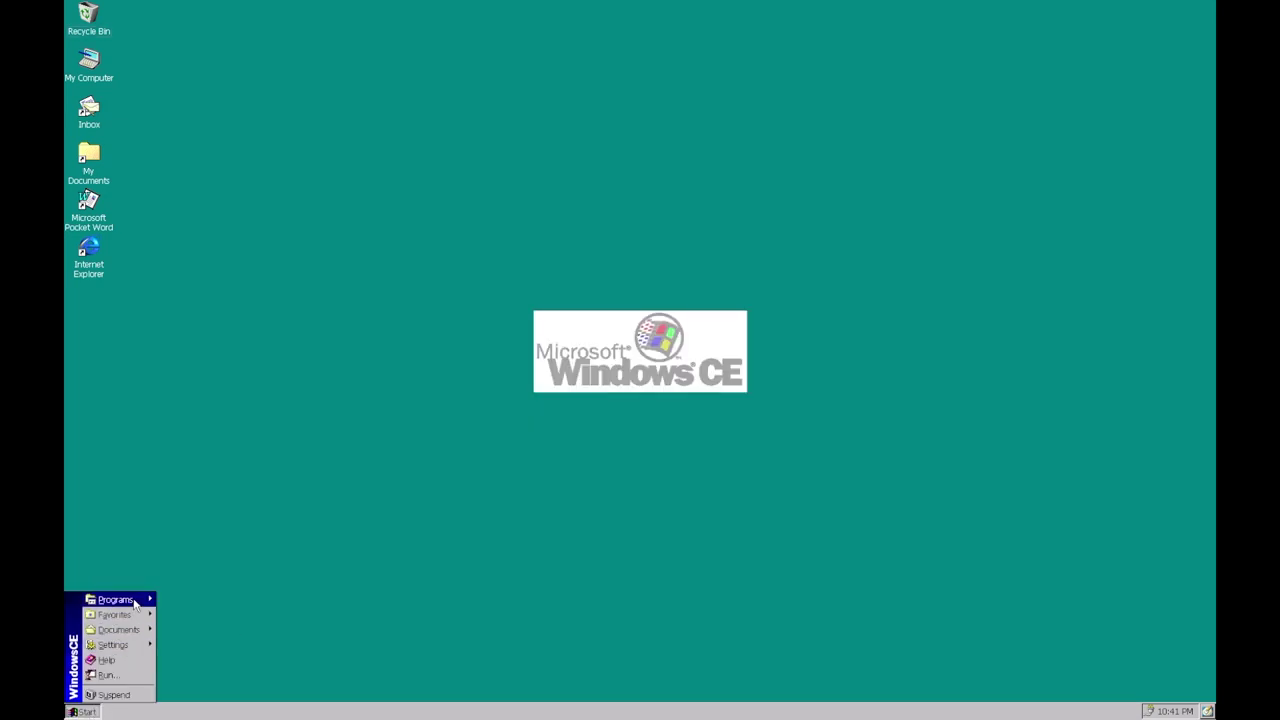
mouse_move(115, 599)
left_click(228, 659)
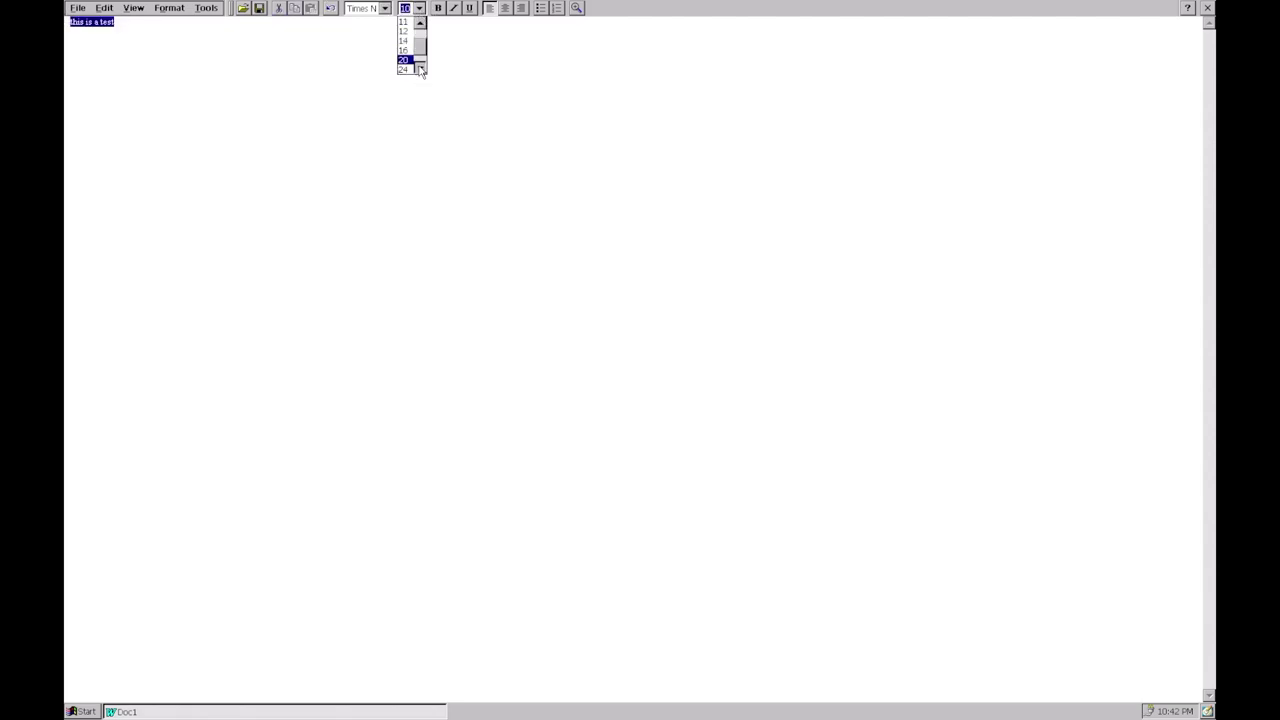
Set the test sentence to 36 pt, trying the Symbol, Arial and Tahoma fonts
left_click(405, 60)
left_click(384, 9)
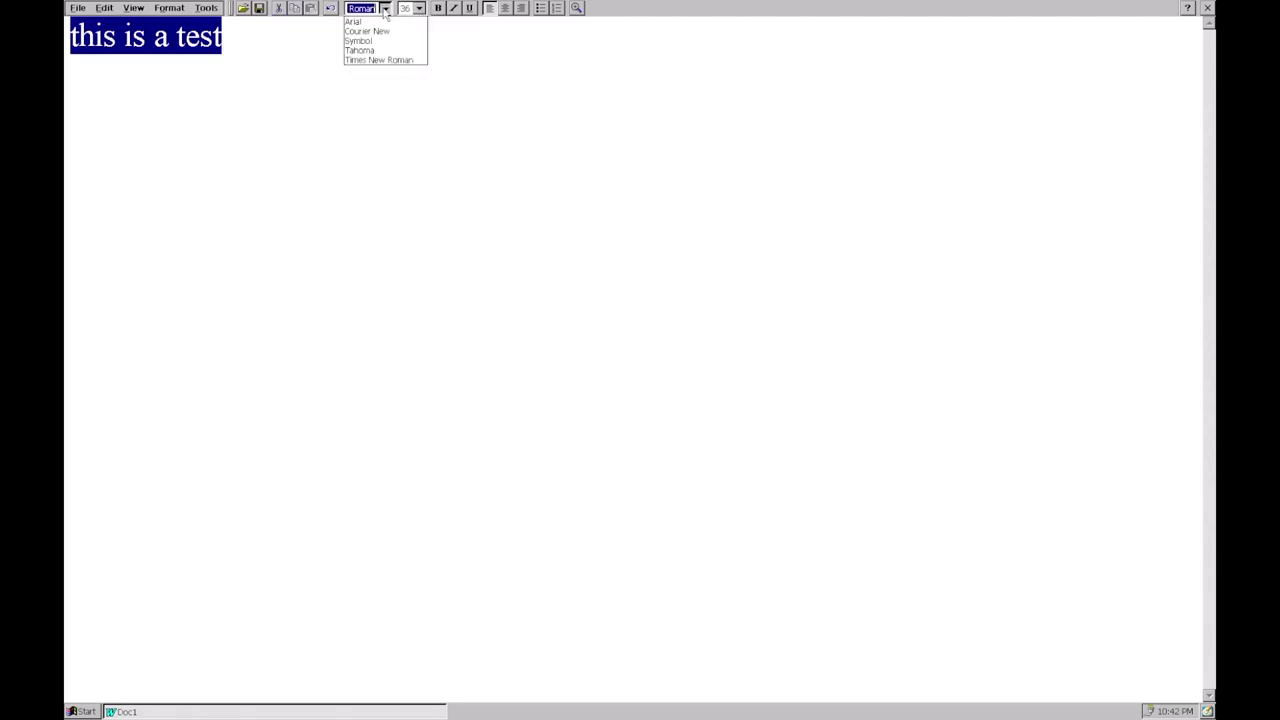
left_click(374, 40)
left_click(385, 9)
left_click(375, 22)
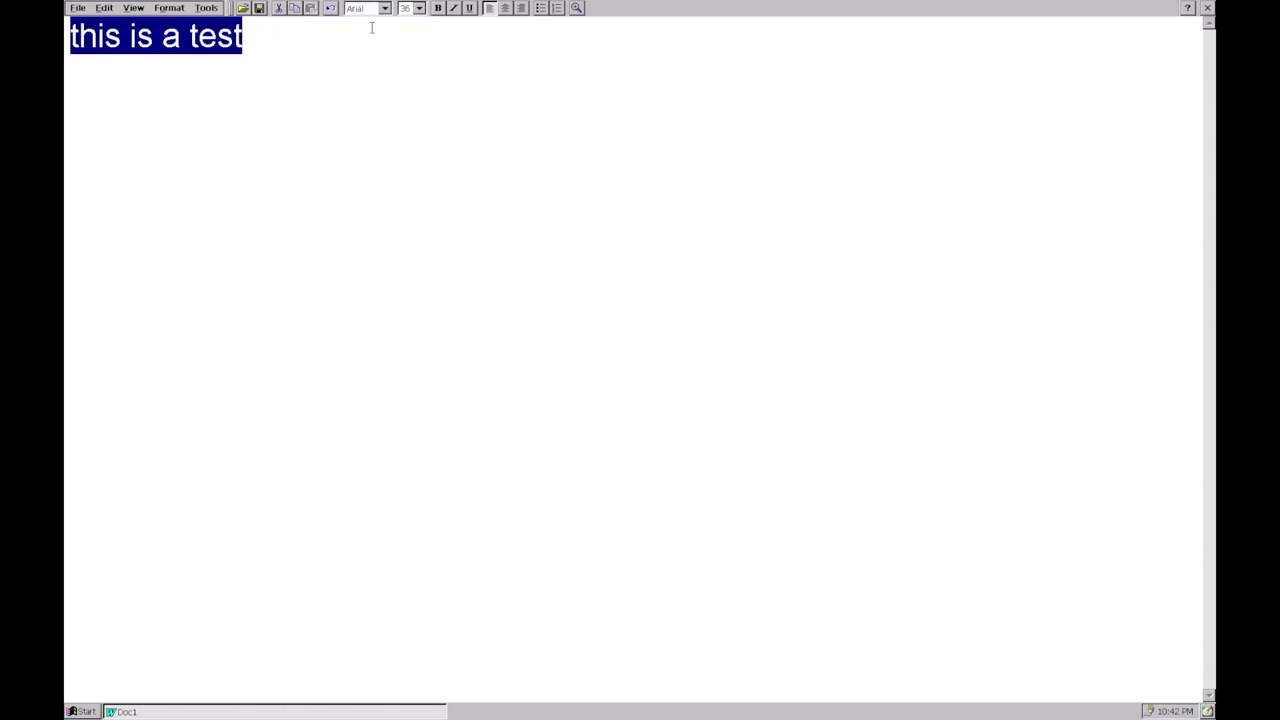
left_click(385, 9)
left_click(359, 50)
left_click(326, 49)
key("shift+Home")
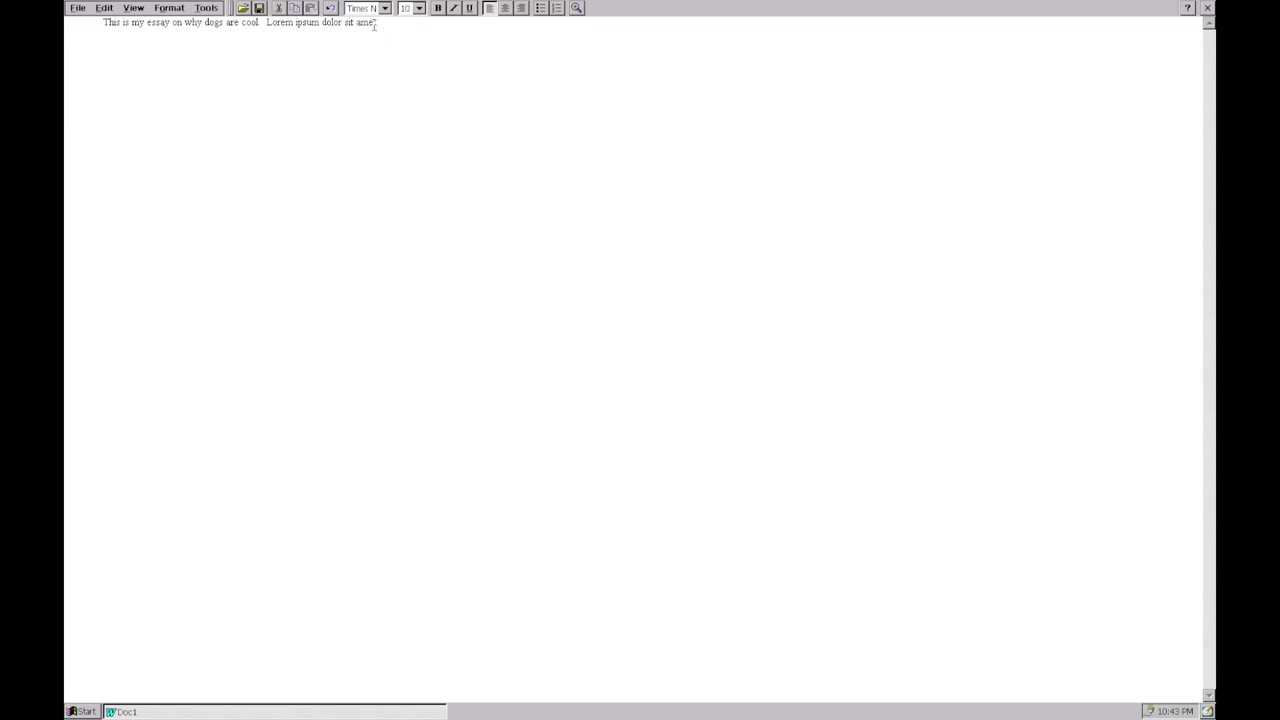
Copy 'Lorem ipsum dolor sit amet' and paste repeated copies at the end of the essay
left_click_drag(381, 27, 290, 46)
key("super")
key("super")
key("ctrl+c")
key("End")
key("ctrl+v")
key("ctrl+v")
key("ctrl+v")
key("ctrl+v")
key("ctrl+v")
key("ctrl+v")
key("ctrl+v")
key("ctrl+v")
key("ctrl+v")
key("ctrl+v")
key("ctrl+v")
key("ctrl+v")
key("ctrl+v")
key("ctrl+v")
key("ctrl+v")
key("ctrl+v")
key("ctrl+v")
key("ctrl+v")
key("ctrl+v")
key("ctrl+v")
Paste more Lorem ipsum into a new indented paragraph, then close the document without saving
key("ctrl+v")
key("ctrl+v")
key("Return")
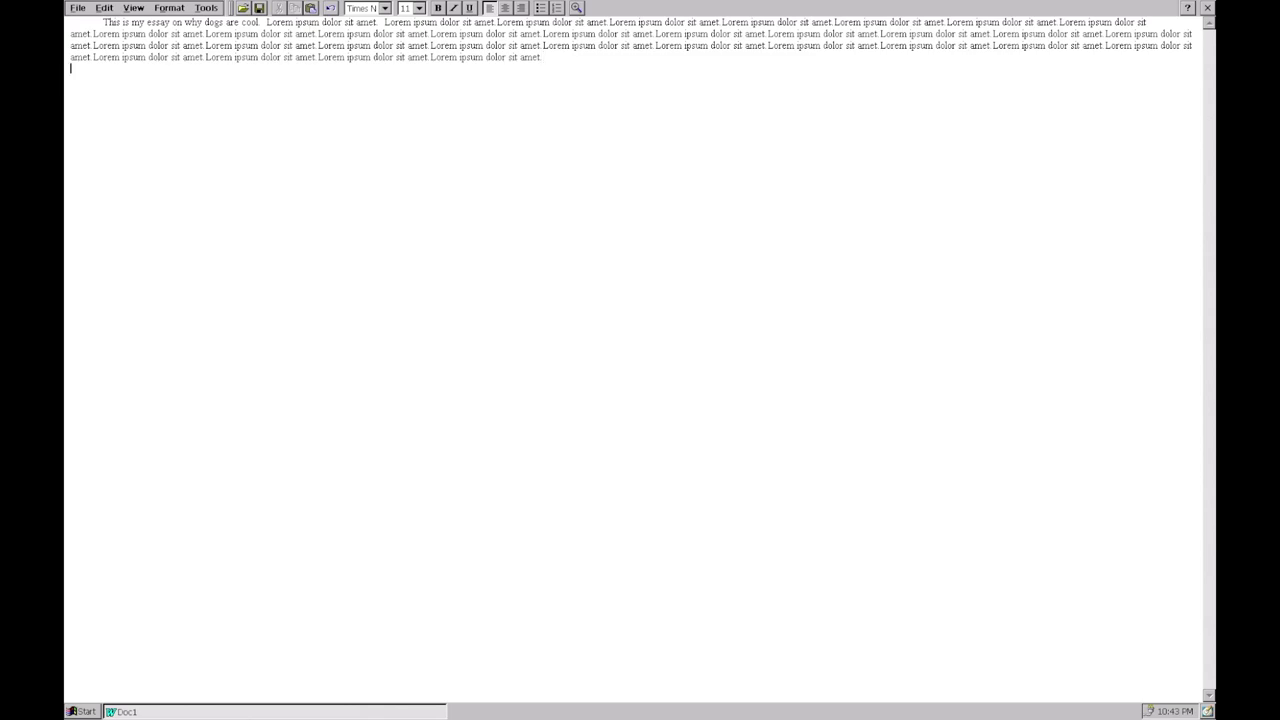
key("Tab")
key("ctrl+v")
key("super")
key("super")
key("ctrl+v")
key("ctrl+v")
key("ctrl+v")
key("ctrl+v")
key("ctrl+v")
key("ctrl+v")
key("ctrl+v")
key("ctrl+v")
key("ctrl+v")
key("ctrl+v")
key("ctrl+v")
key("ctrl+v")
key("ctrl+v")
key("ctrl+v")
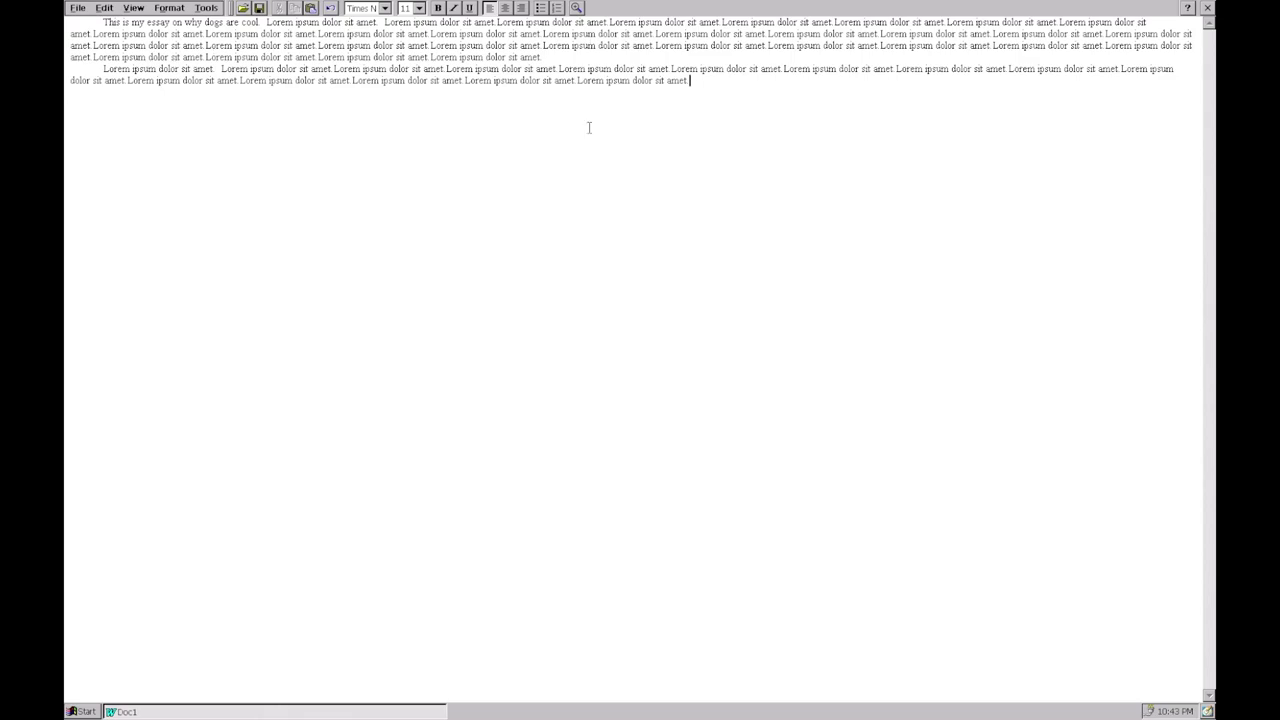
left_click(1207, 7)
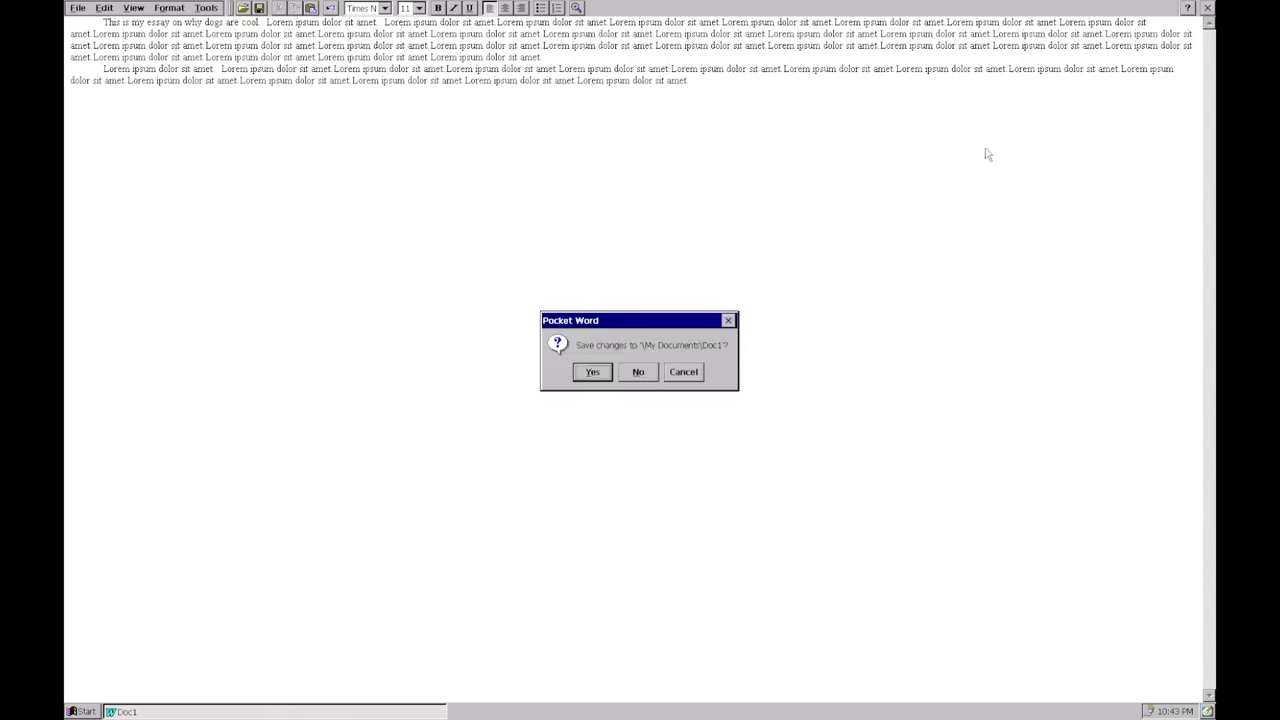
left_click(655, 372)
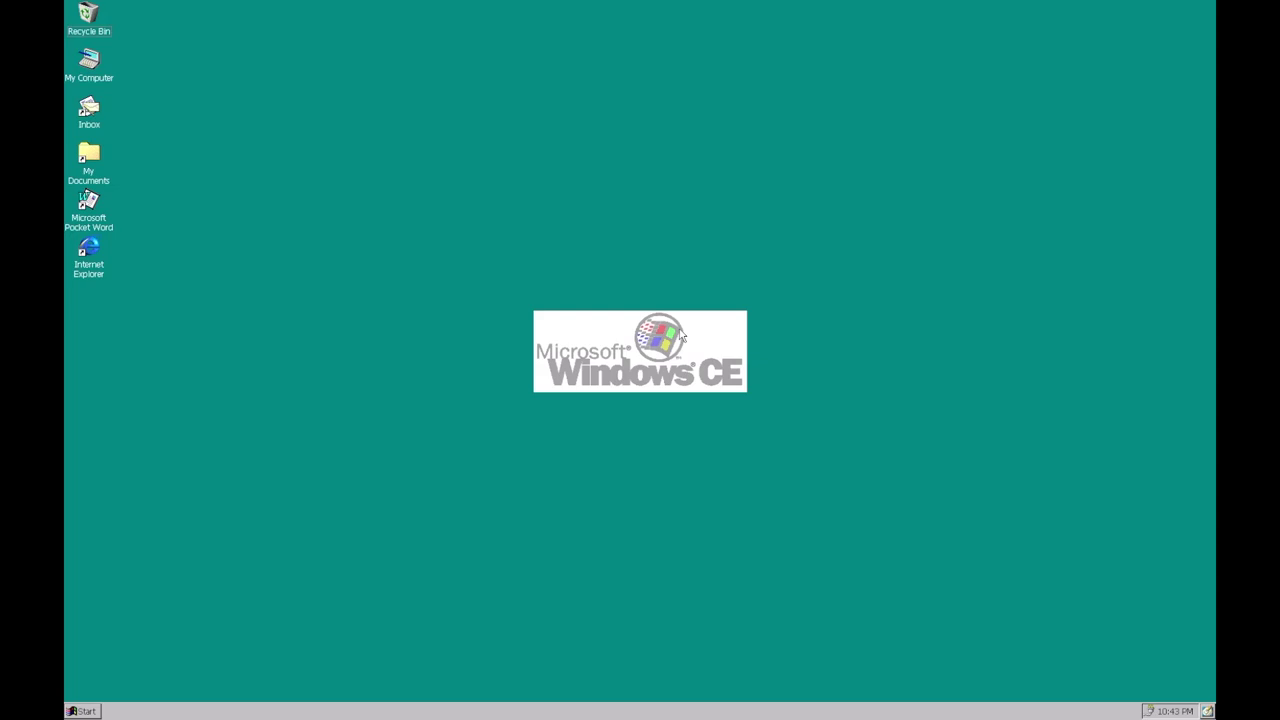
Open Control Panel and view System properties: Version 3.0 (Build 126), 22788 KB RAM
left_click(88, 711)
mouse_move(113, 644)
left_click(180, 645)
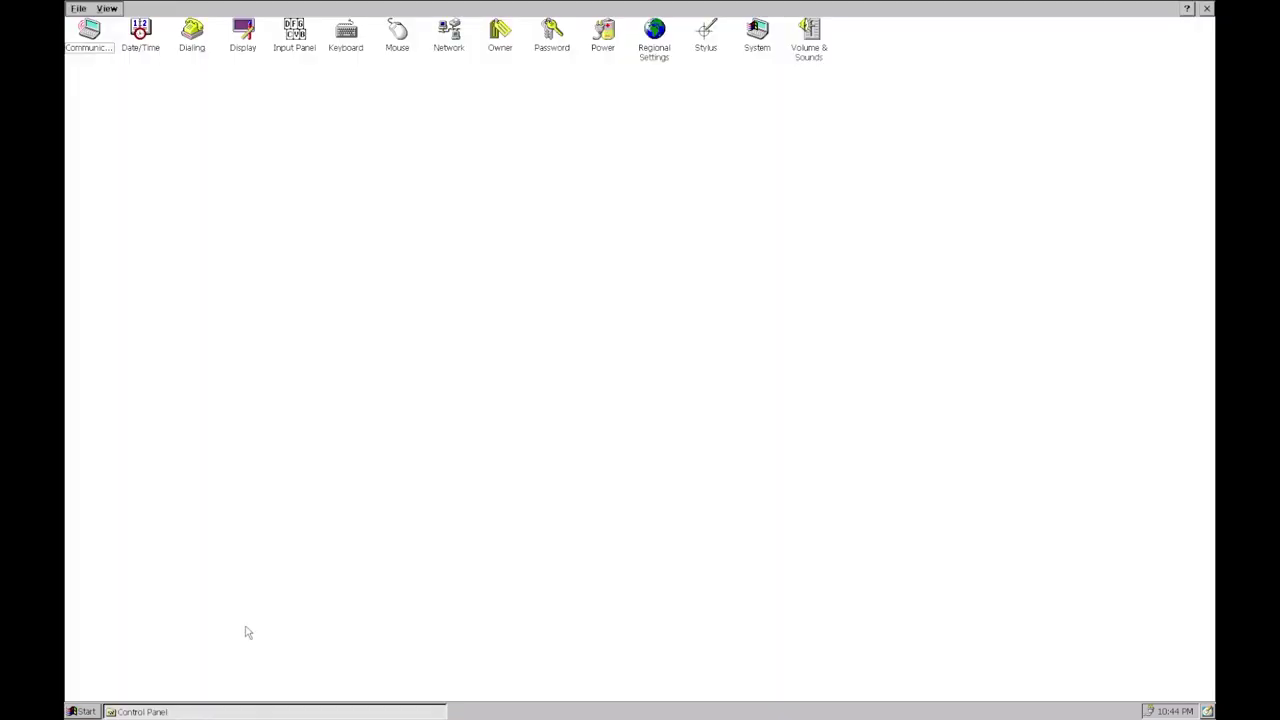
left_click_drag(120, 133, 610, 123)
double_click(772, 36)
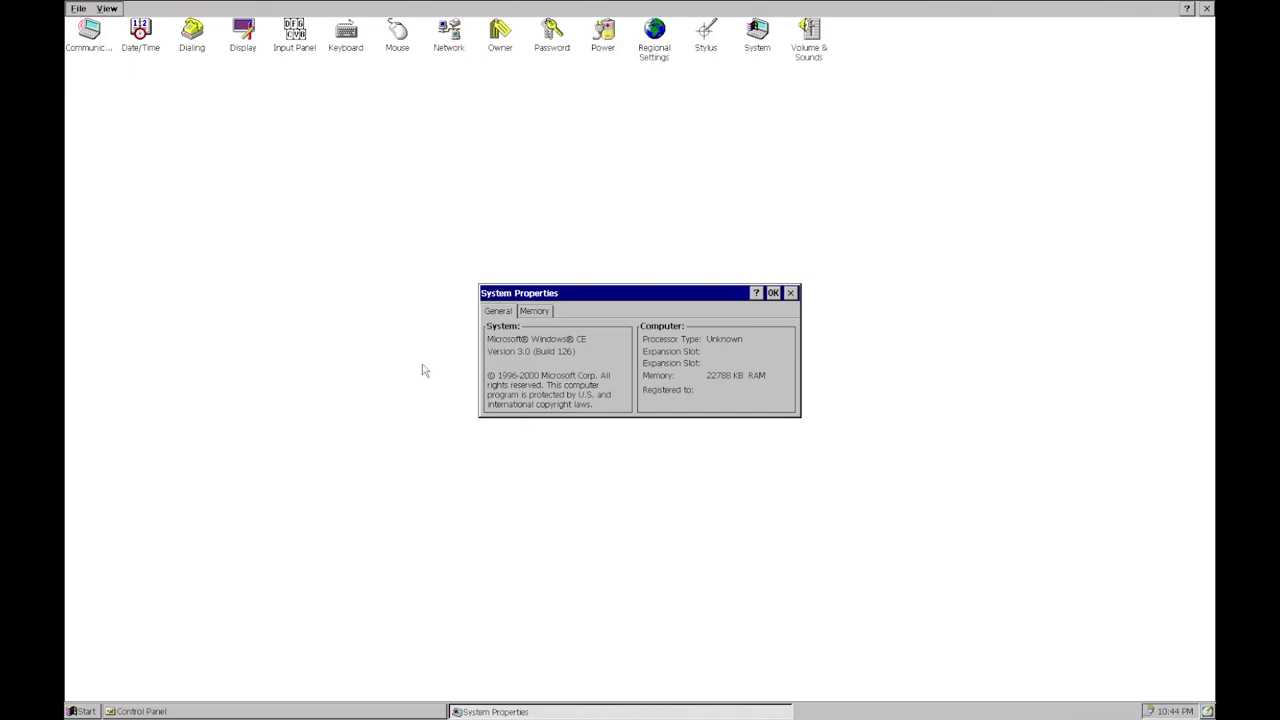
On the Memory tab, shift the slider toward storage: 11712 KB storage, 11076 KB programs
left_click(533, 311)
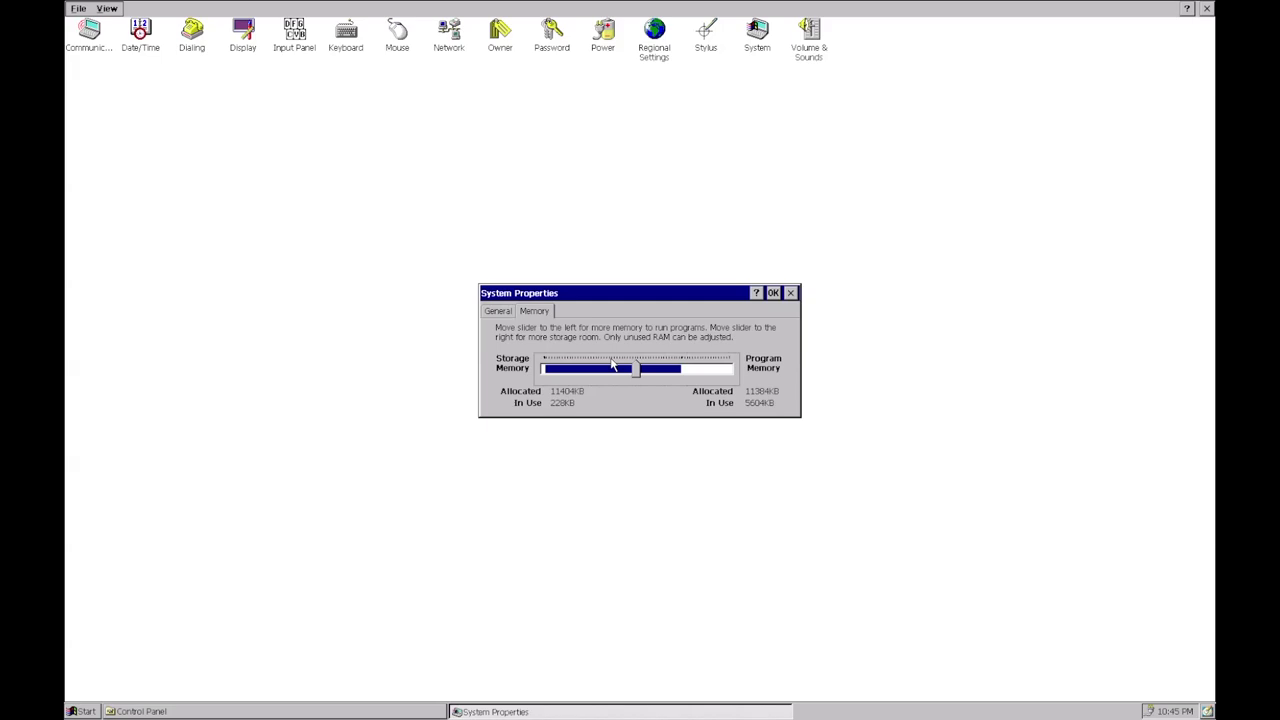
left_click_drag(635, 369, 633, 370)
left_click(789, 293)
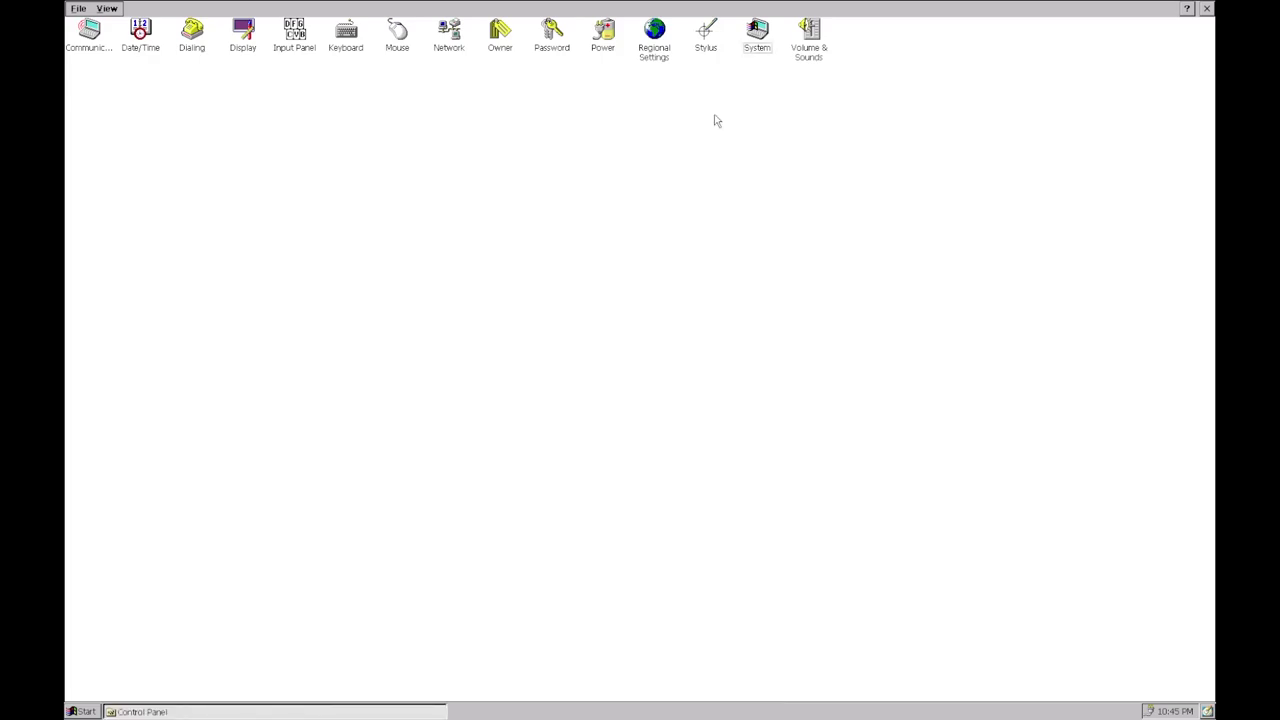
double_click(706, 33)
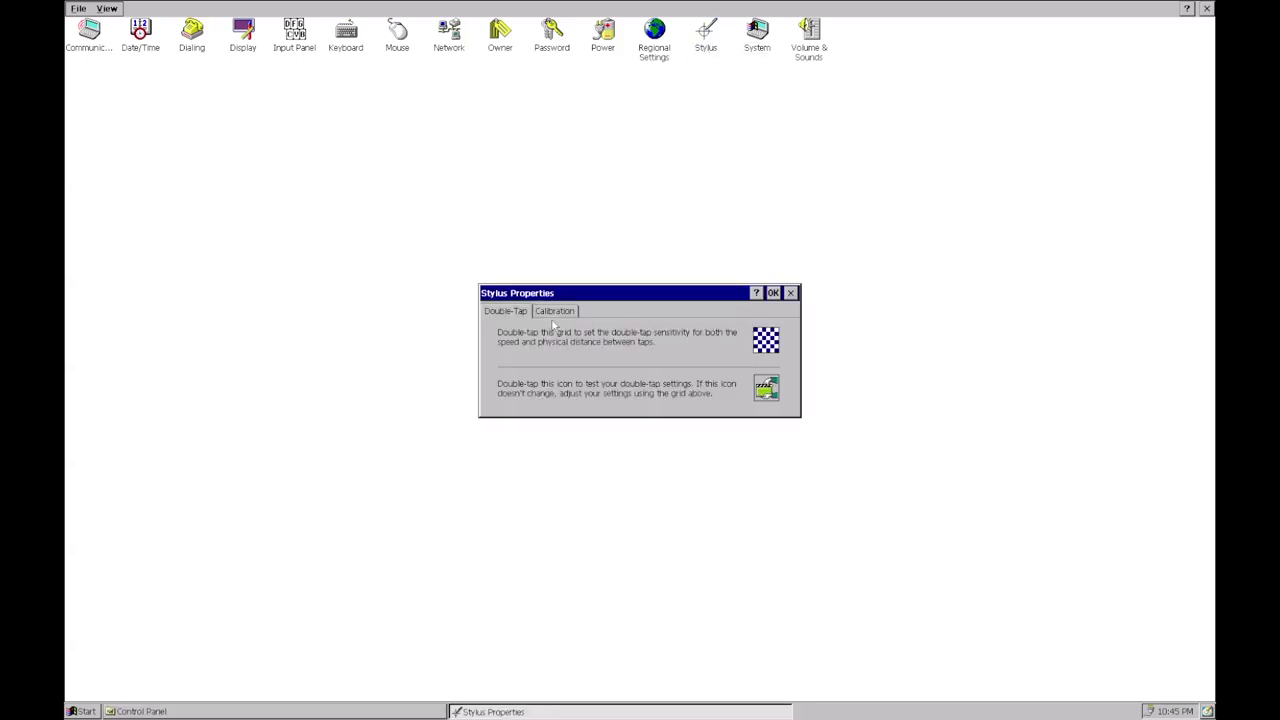
left_click(555, 311)
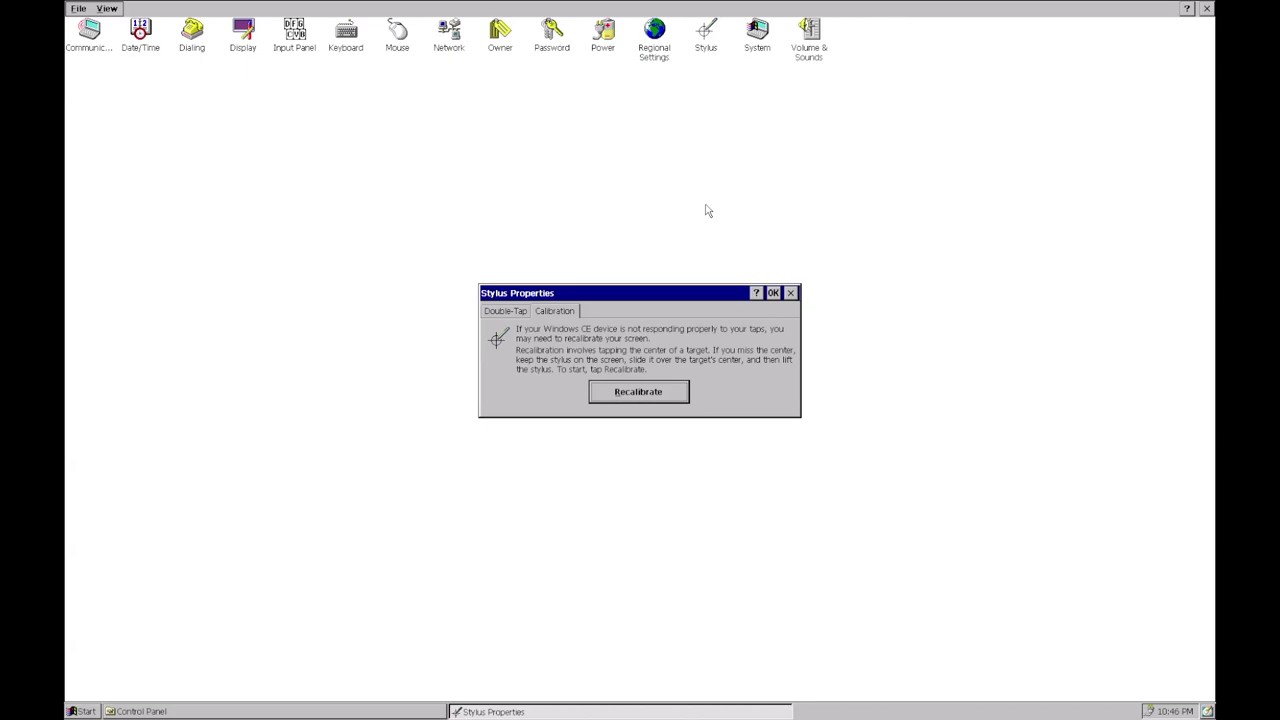
left_click_drag(624, 149, 706, 166)
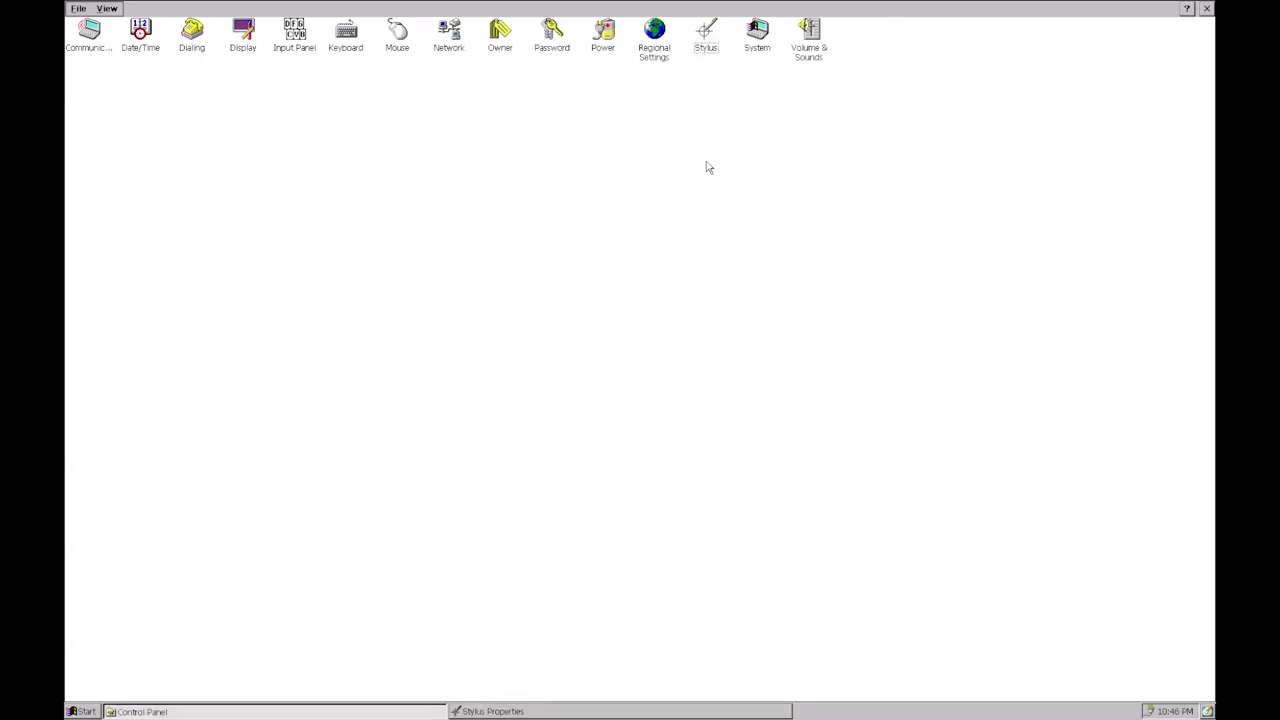
left_click(1207, 8)
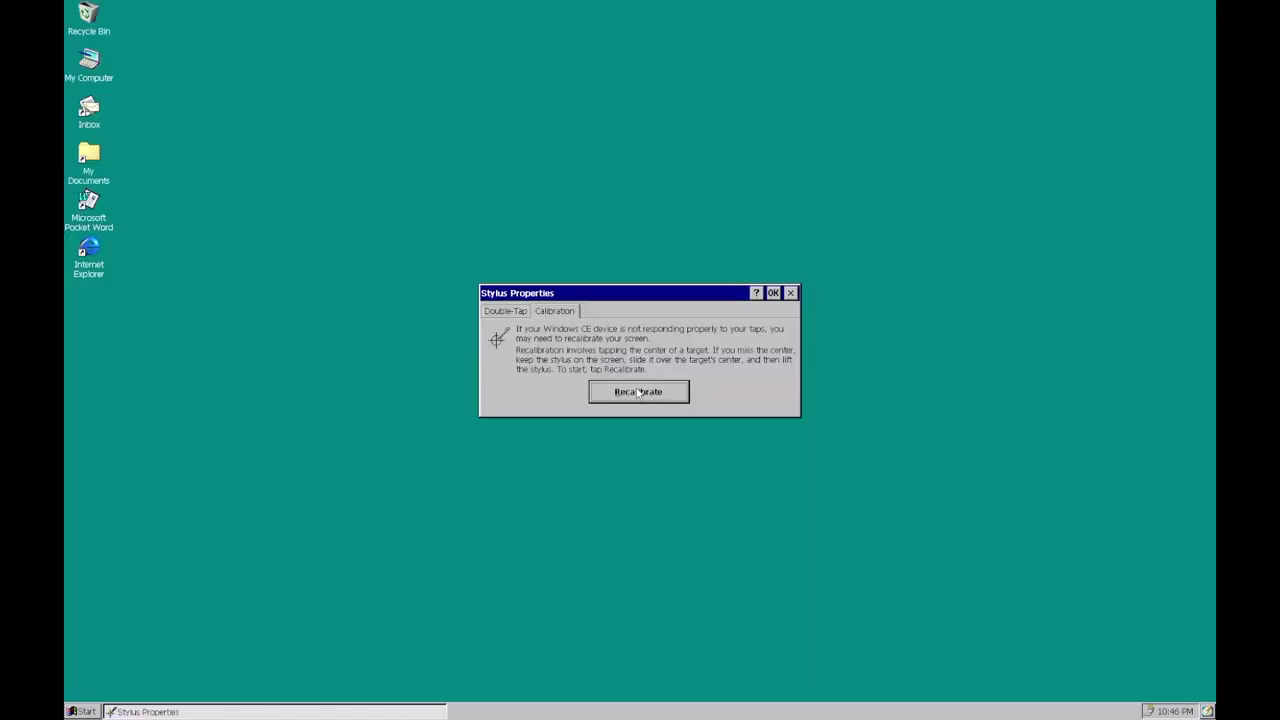
left_click(636, 390)
left_click(790, 292)
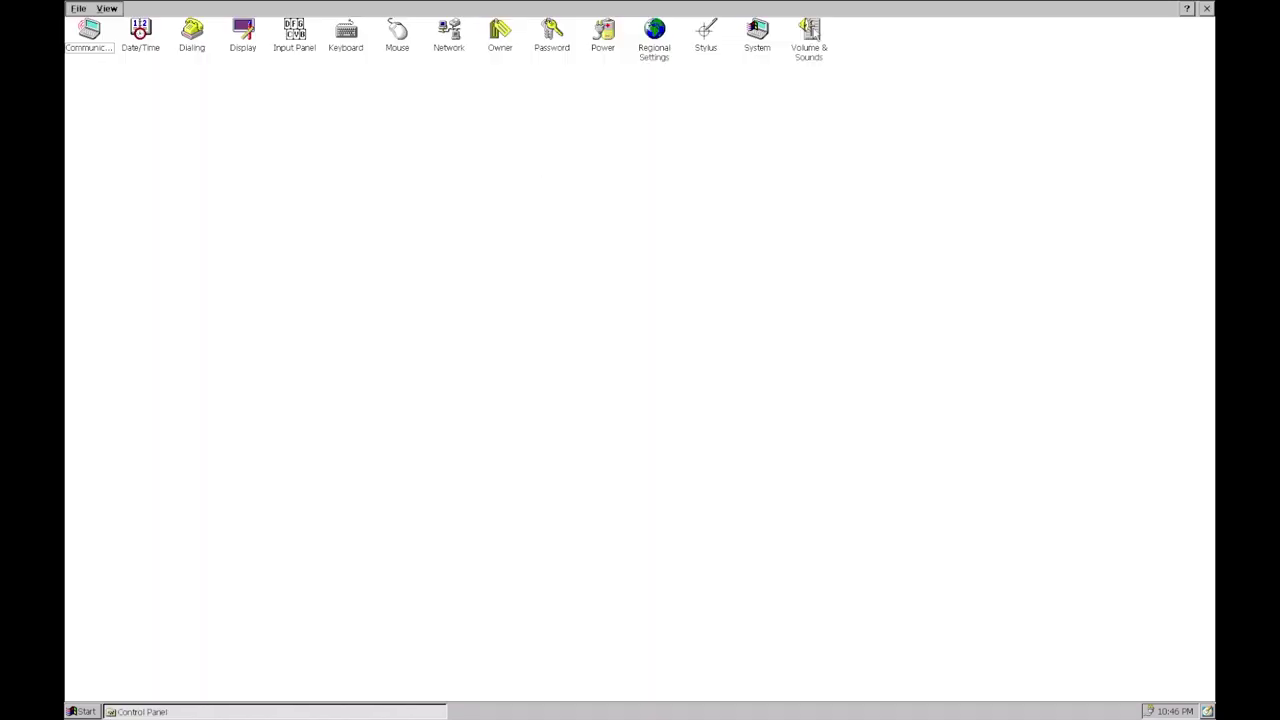
double_click(810, 36)
Play the Asterisk event sound from the Sounds tab, then bring the sound settings back
left_click(534, 310)
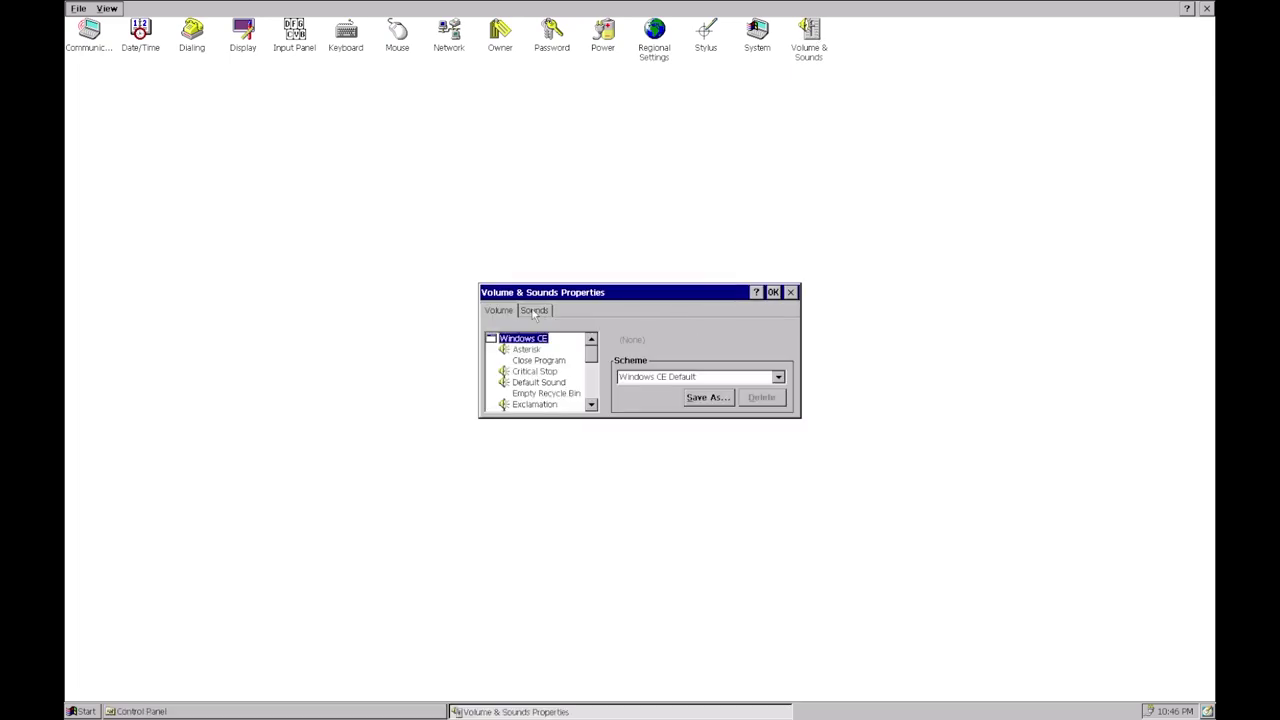
left_click(540, 350)
left_click(753, 340)
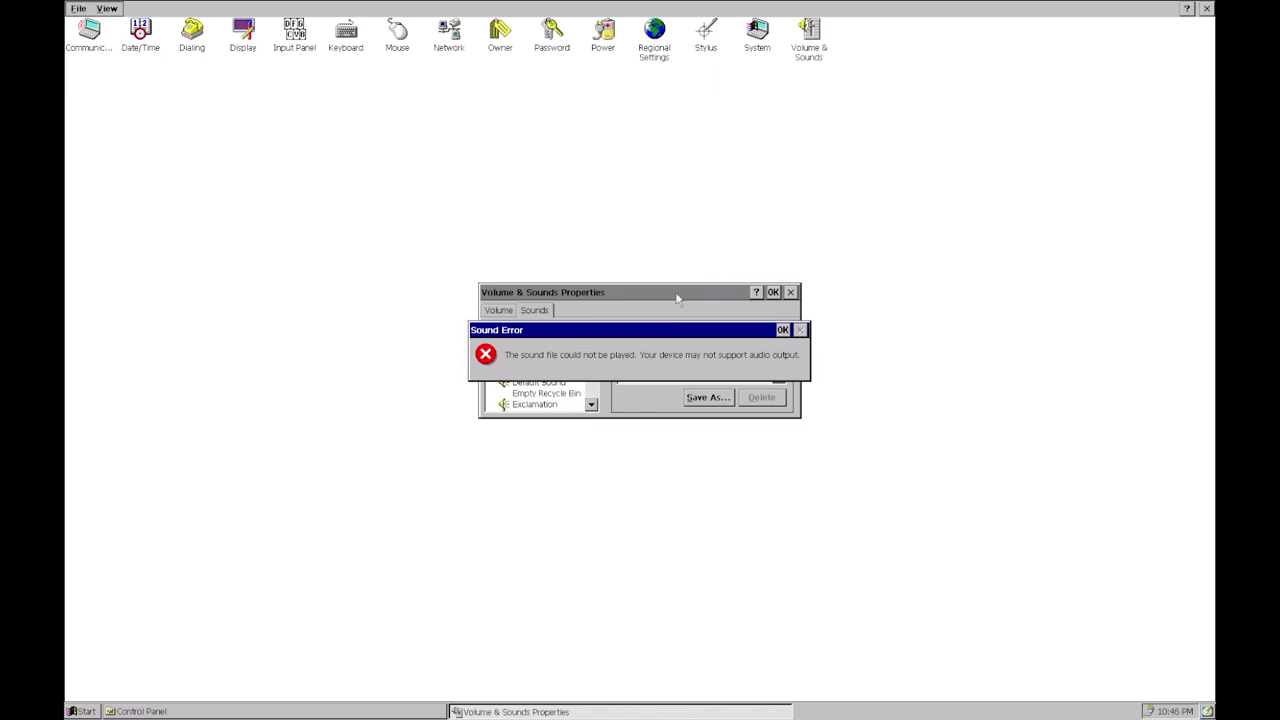
left_click(658, 250)
left_click(620, 711)
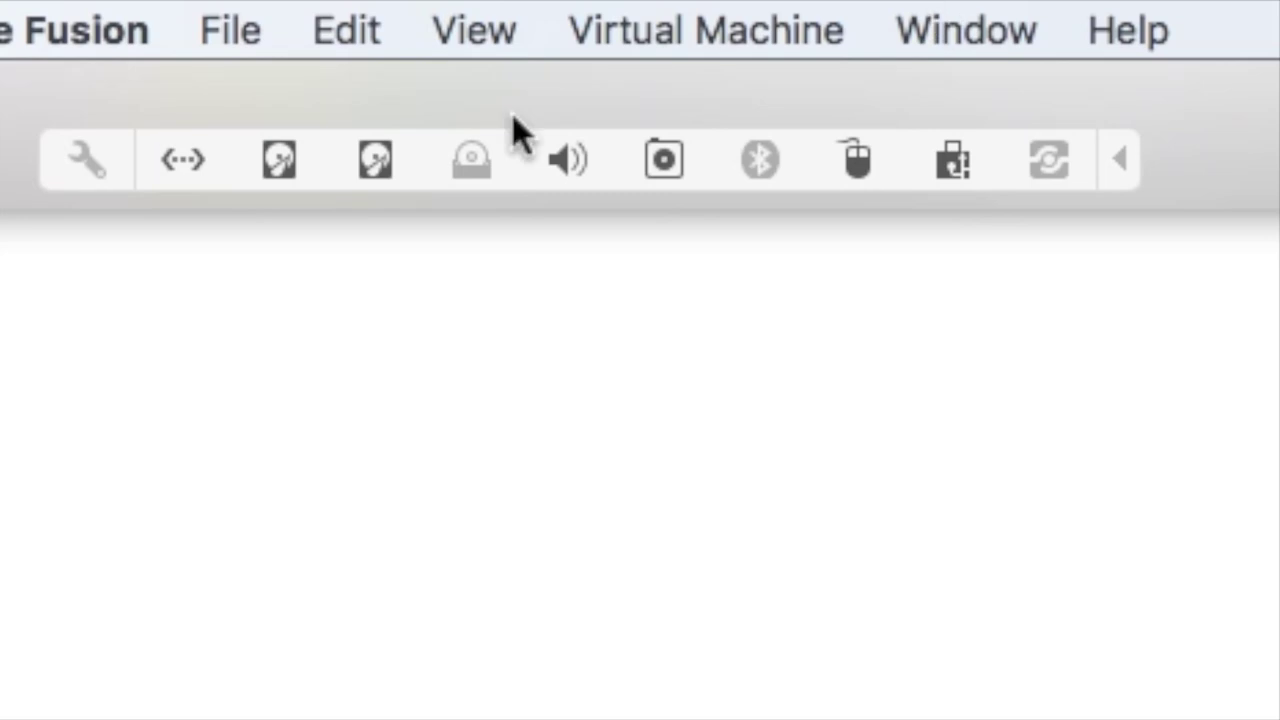
left_click(568, 165)
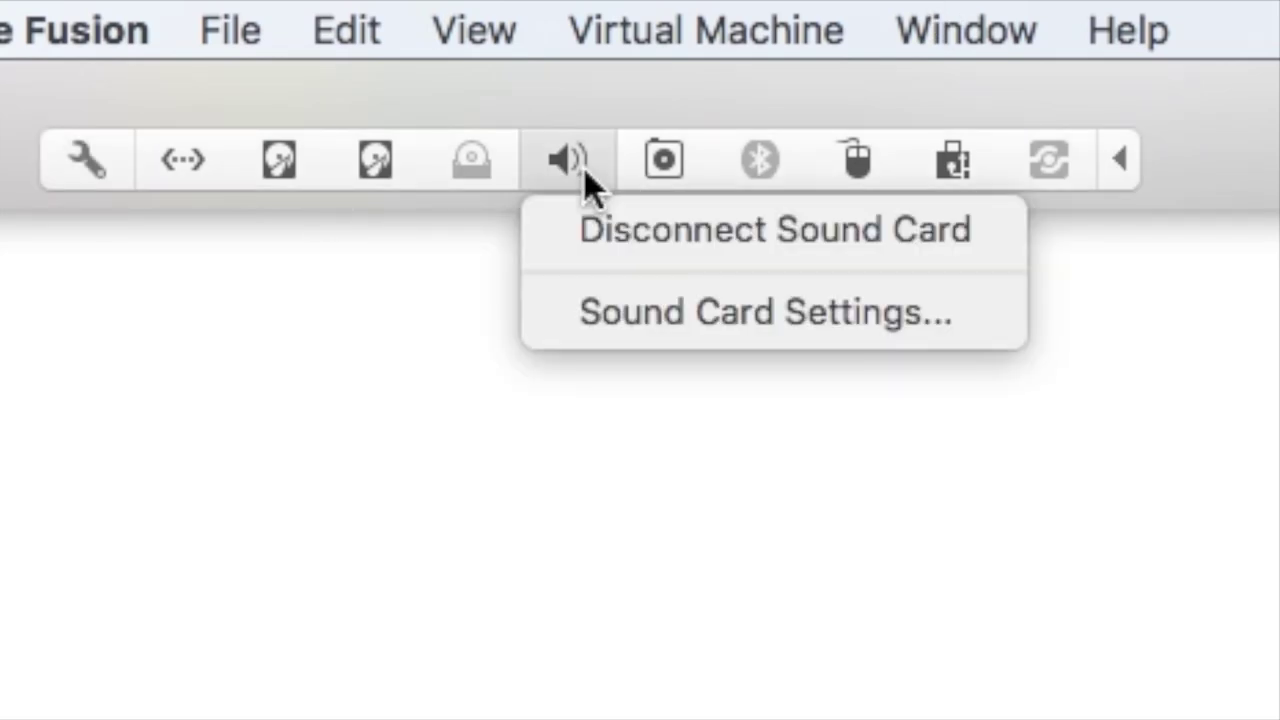
left_click(1208, 418)
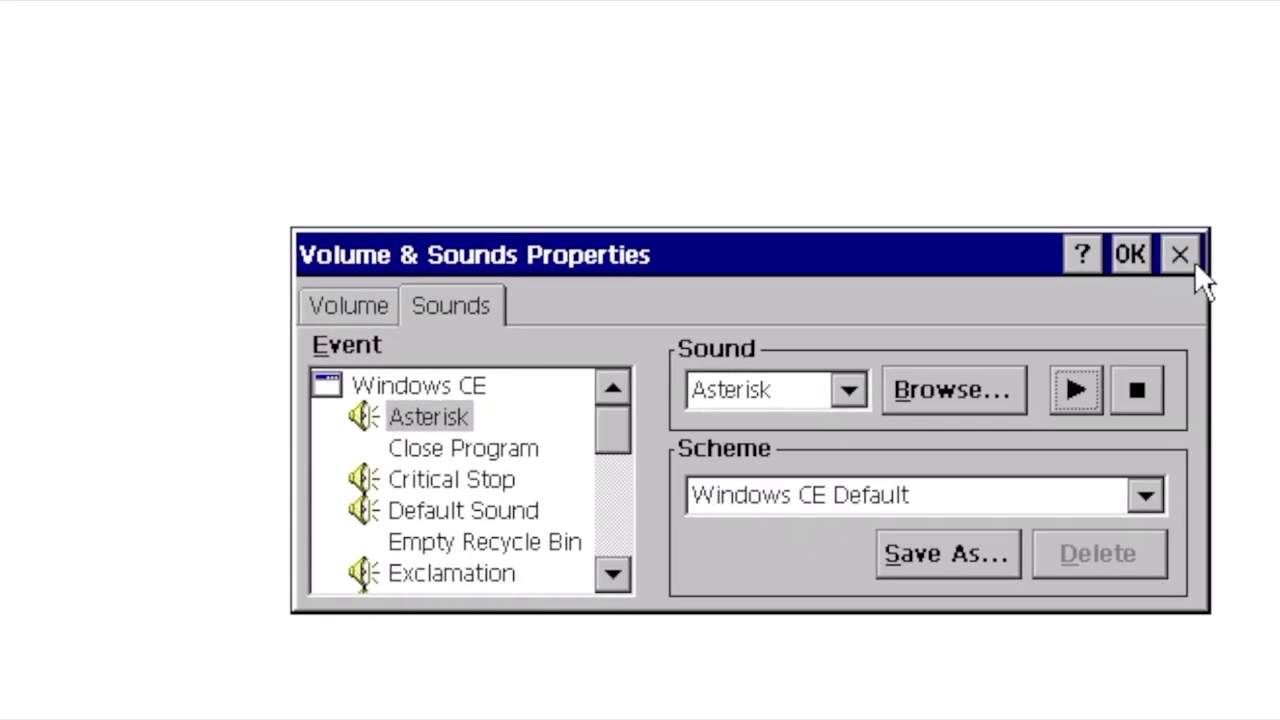
Close the sound settings and view Power properties showing 0% main battery
left_click(1181, 252)
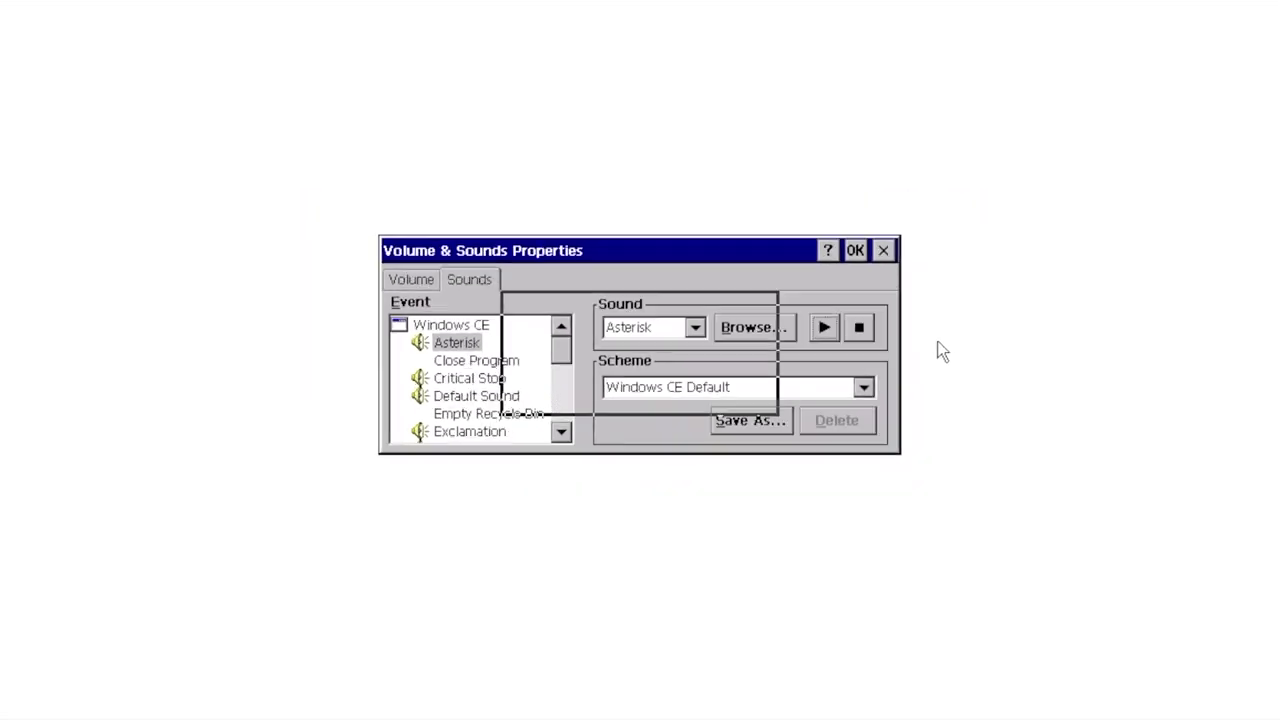
double_click(603, 38)
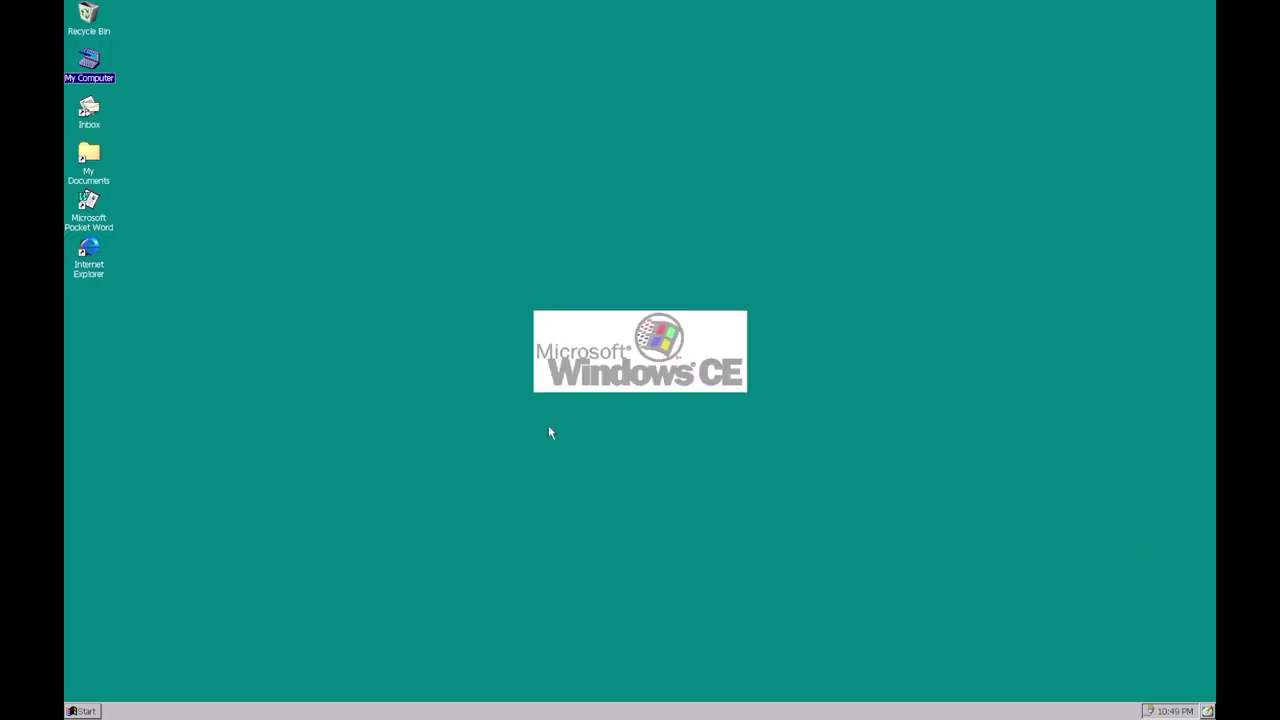
left_click(82, 711)
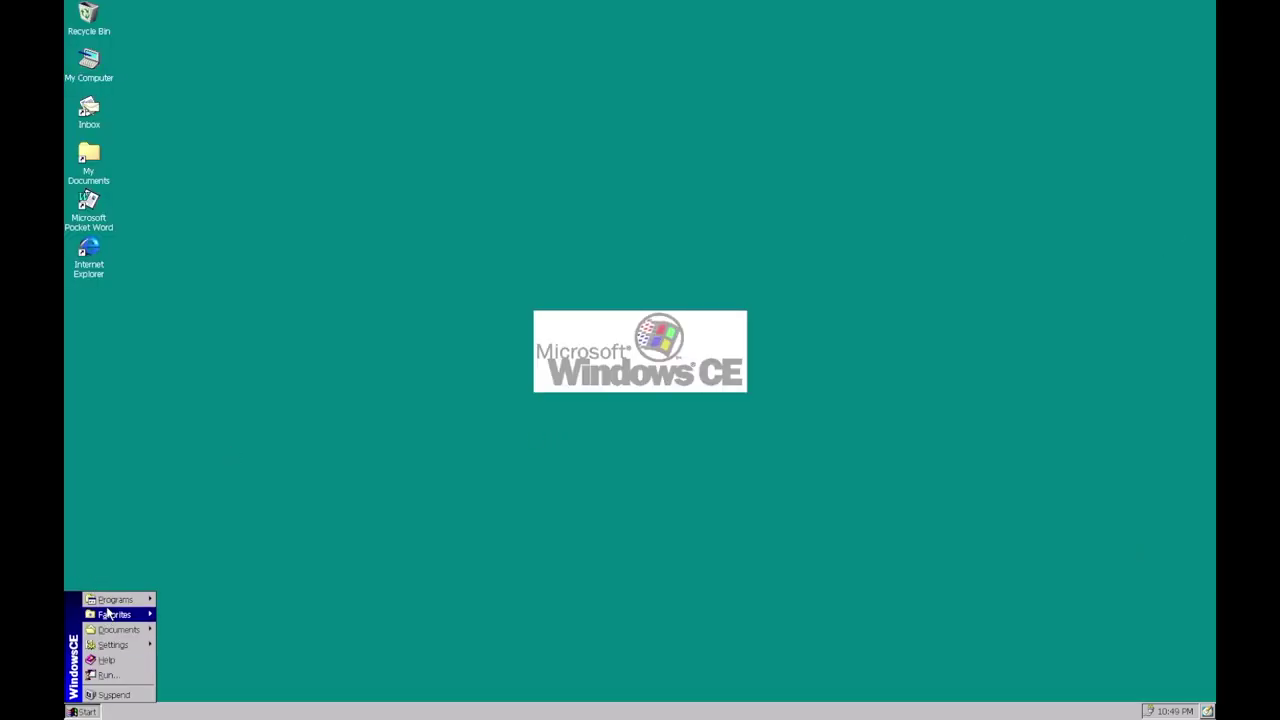
mouse_move(115, 599)
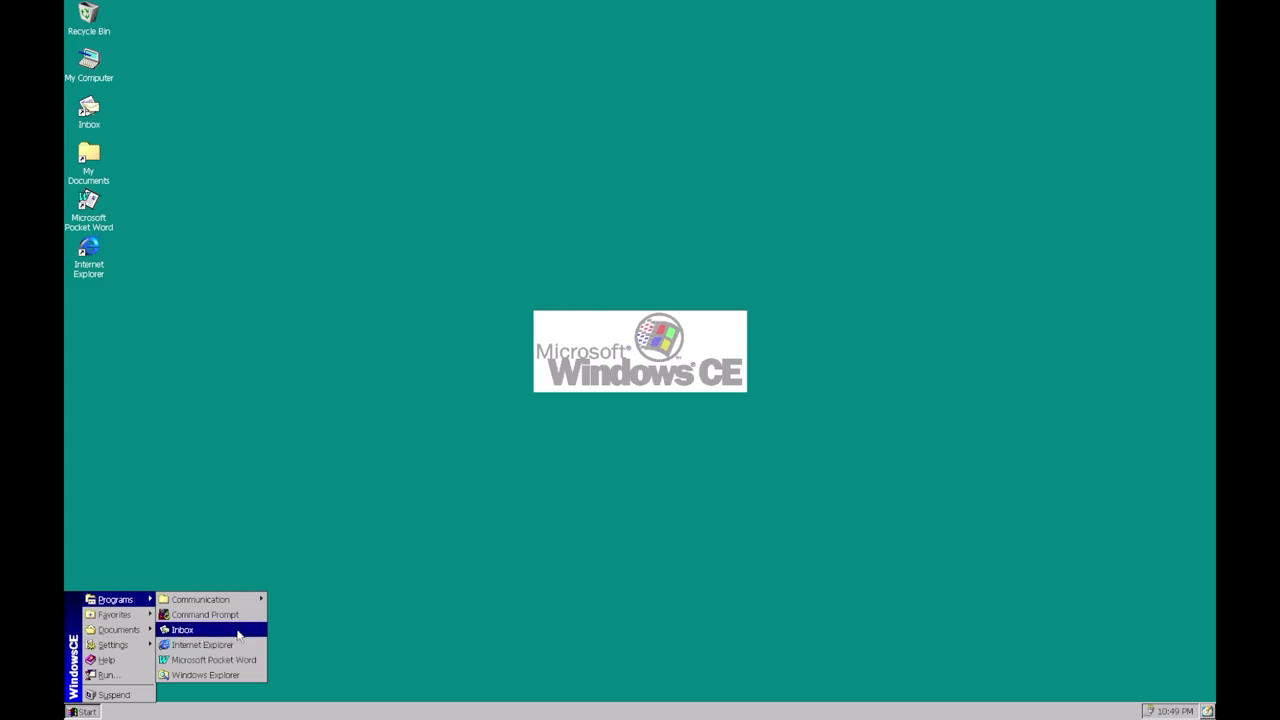
mouse_move(240, 603)
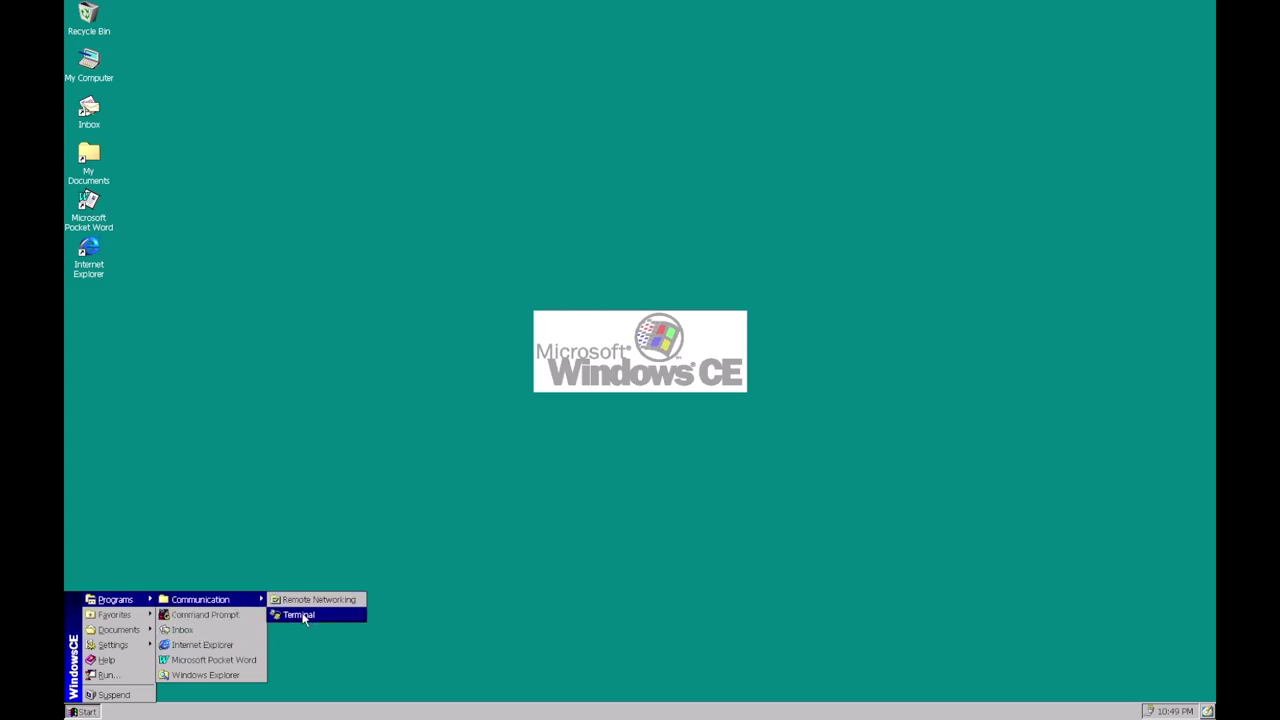
left_click(183, 642)
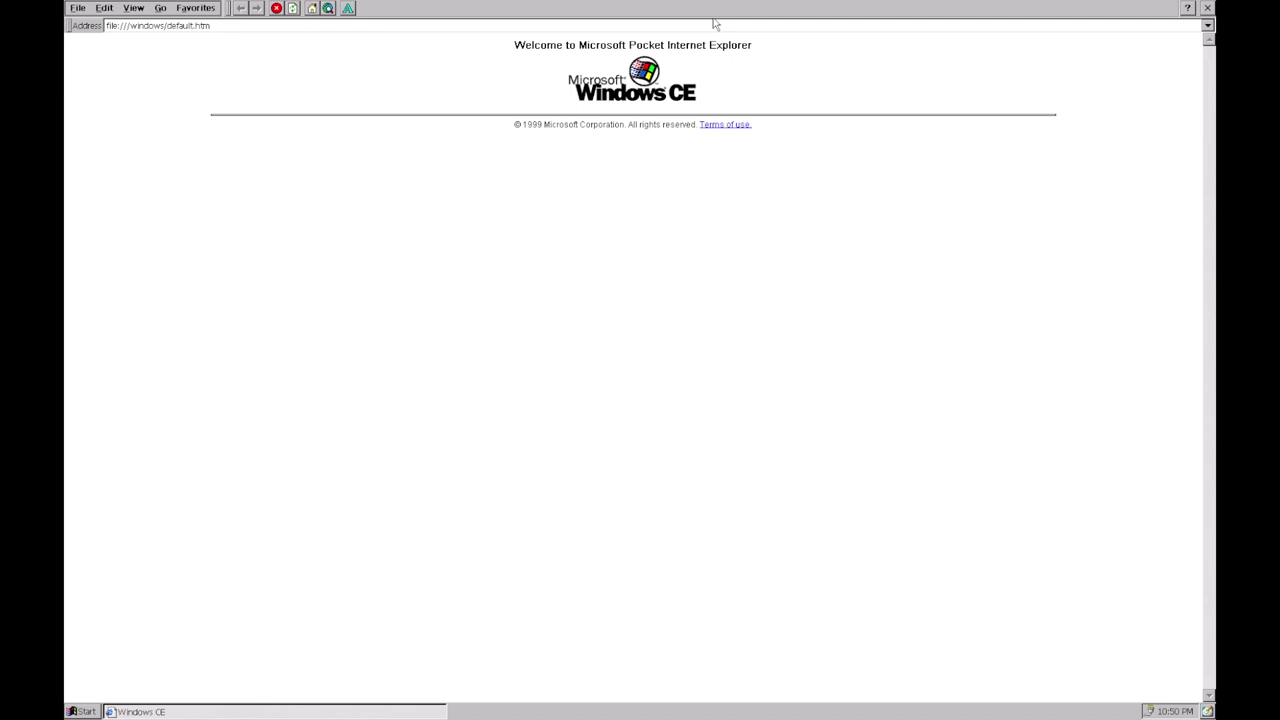
left_click(240, 24)
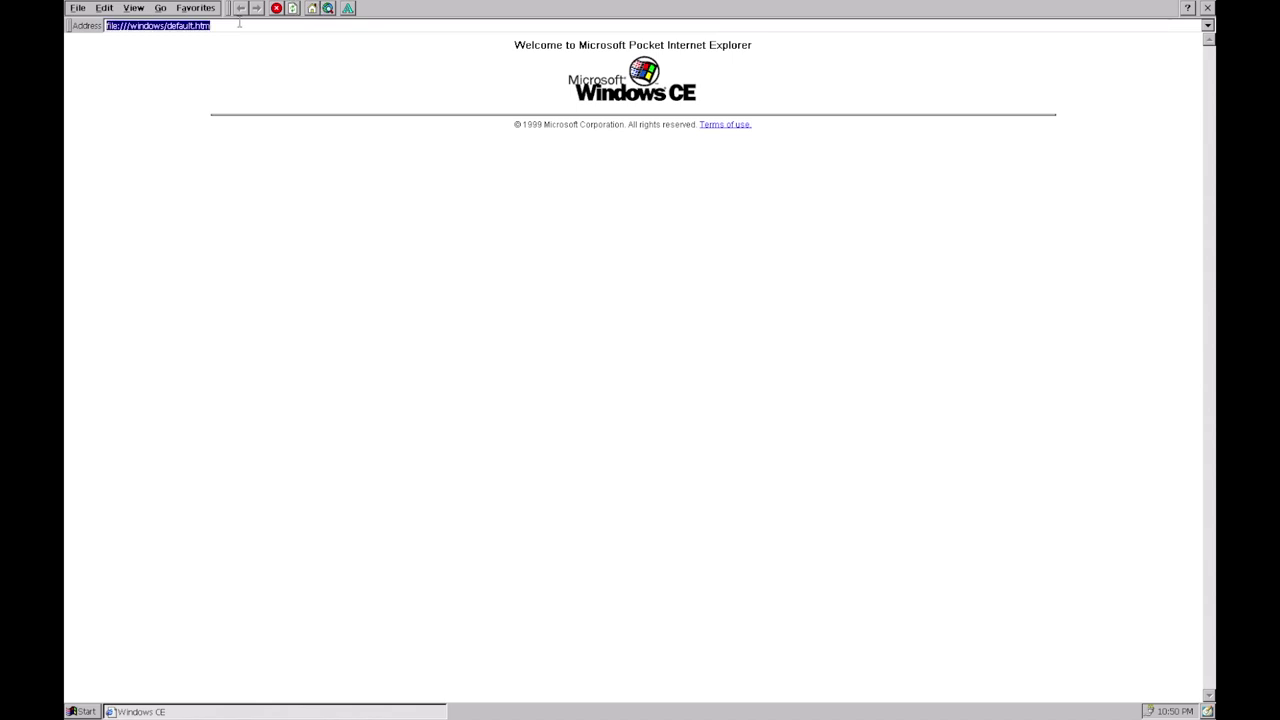
type("www.google.com")
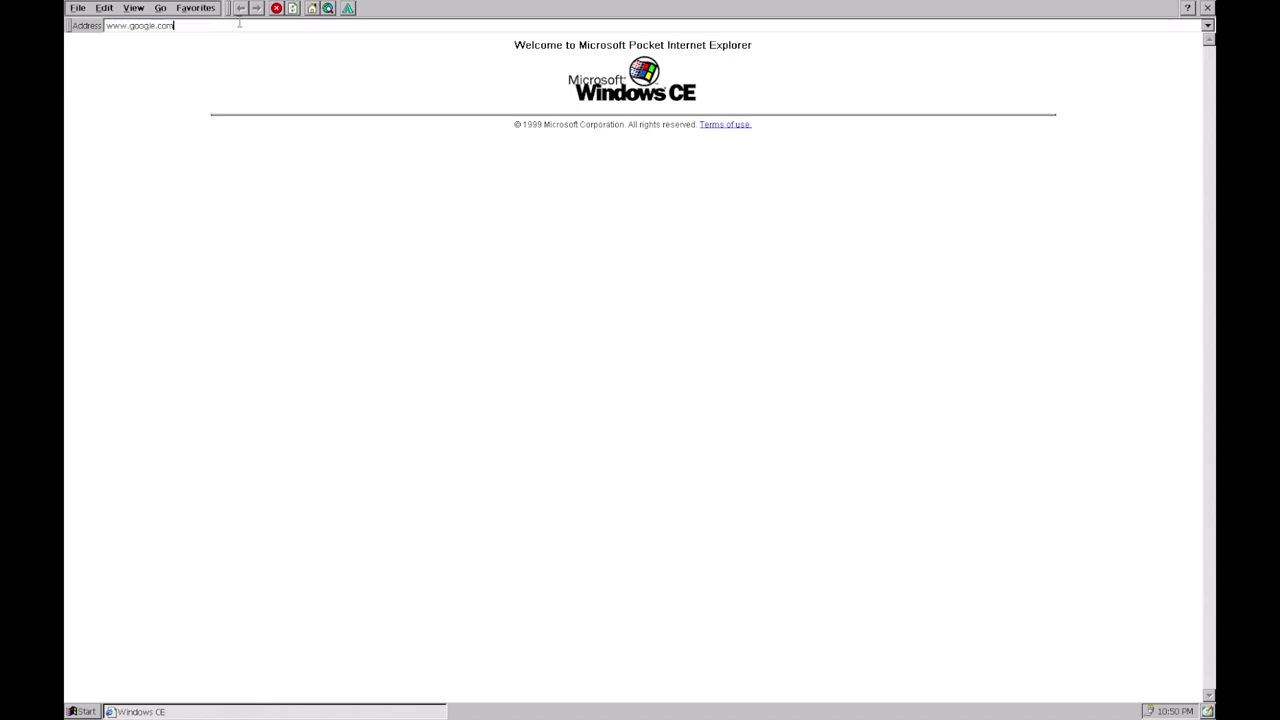
key("Return")
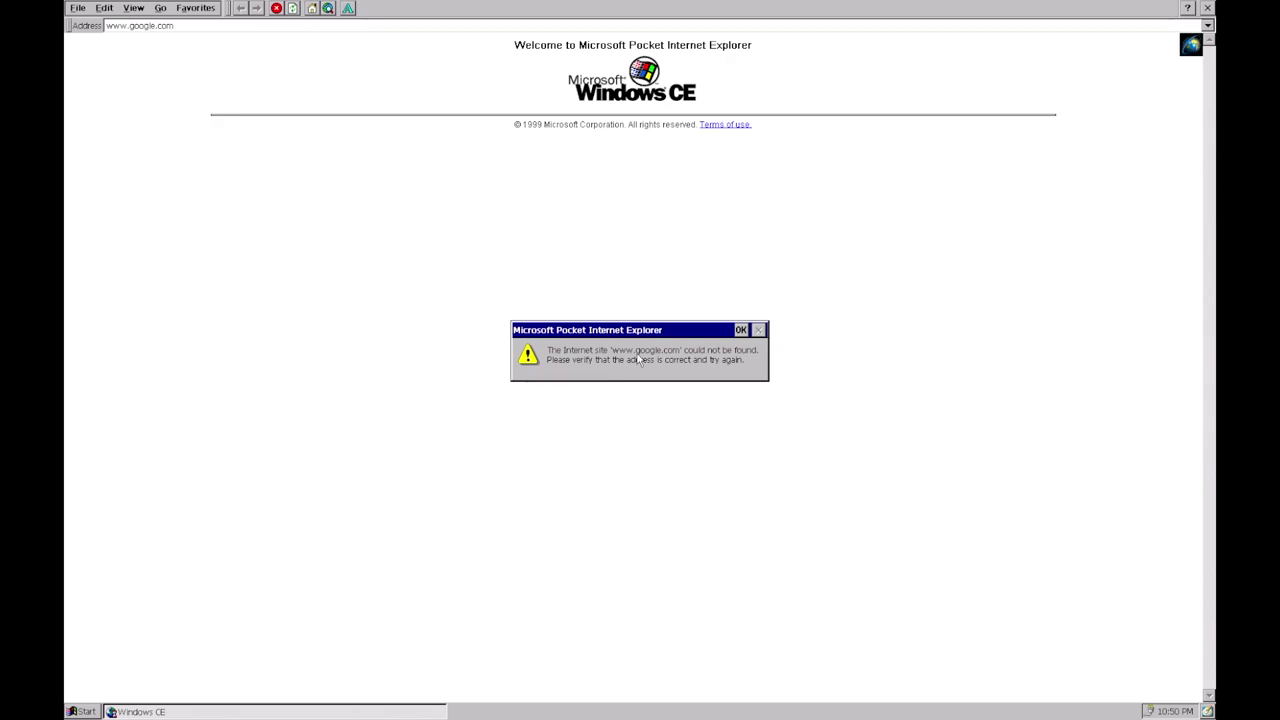
left_click(738, 335)
Close the browser, check the Inbox and address book, then open My Computer's \Windows folder
left_click(1207, 10)
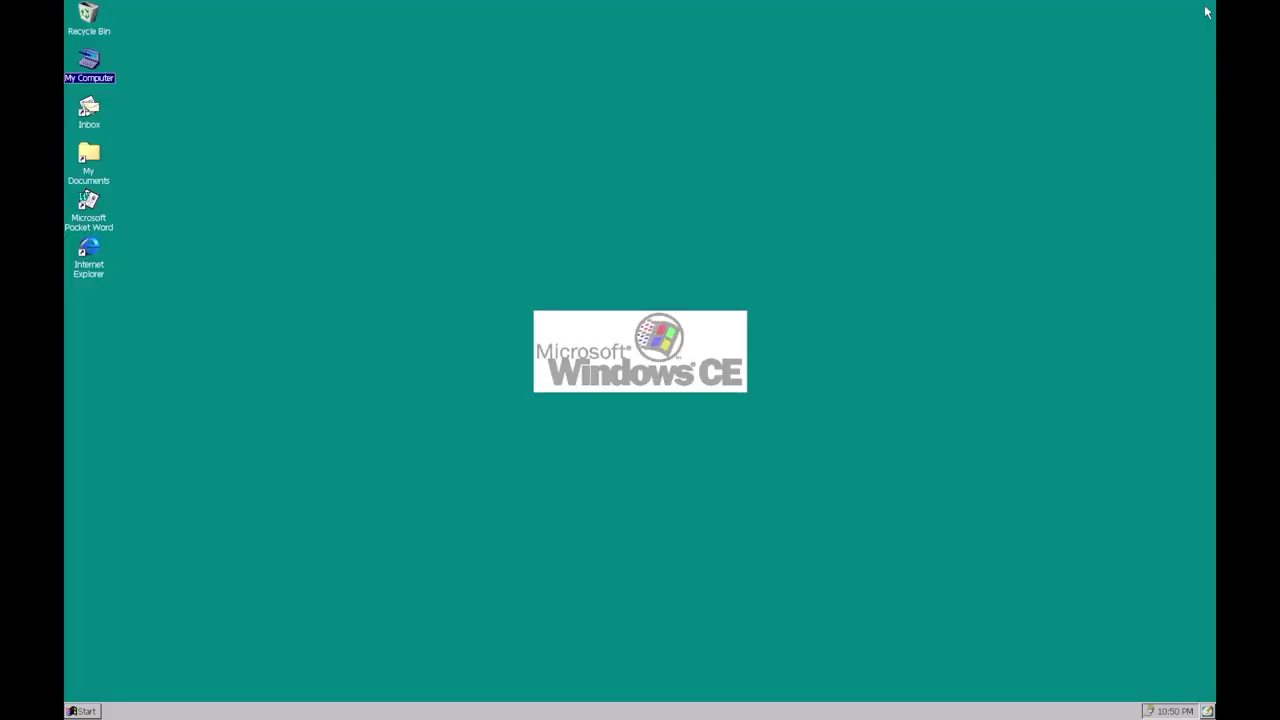
left_click(89, 105)
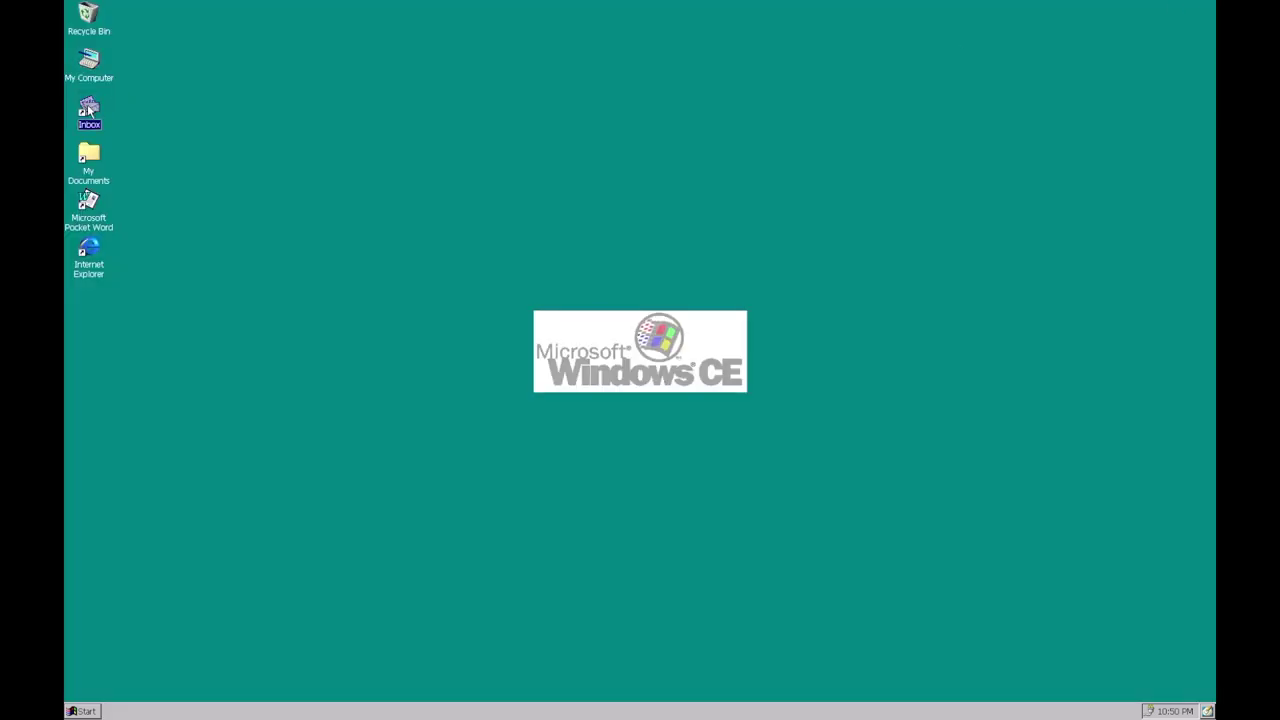
double_click(91, 97)
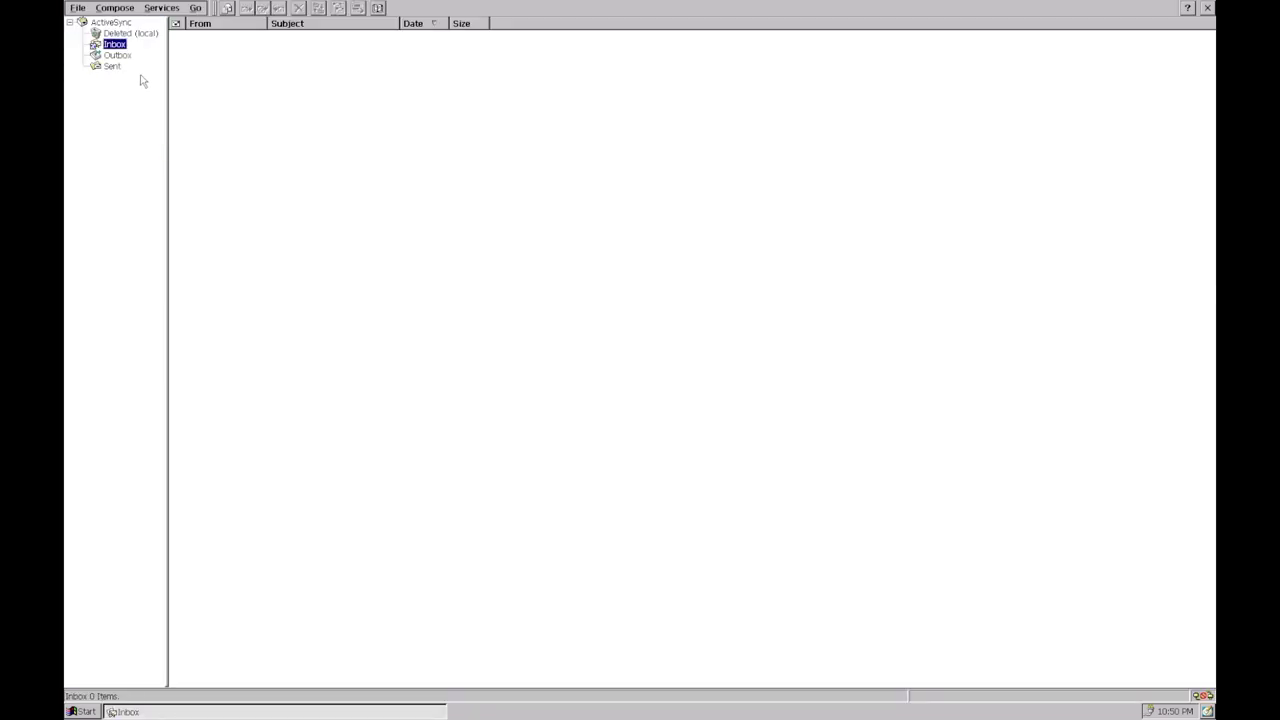
left_click(309, 9)
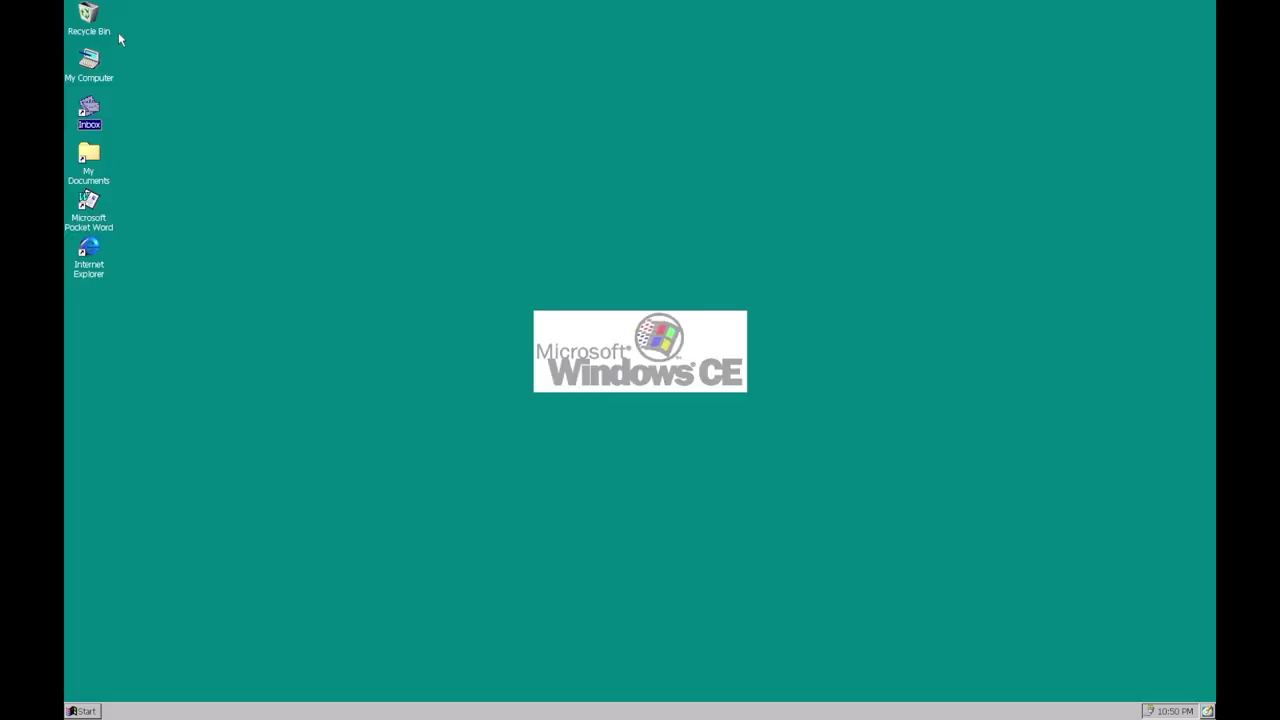
double_click(88, 62)
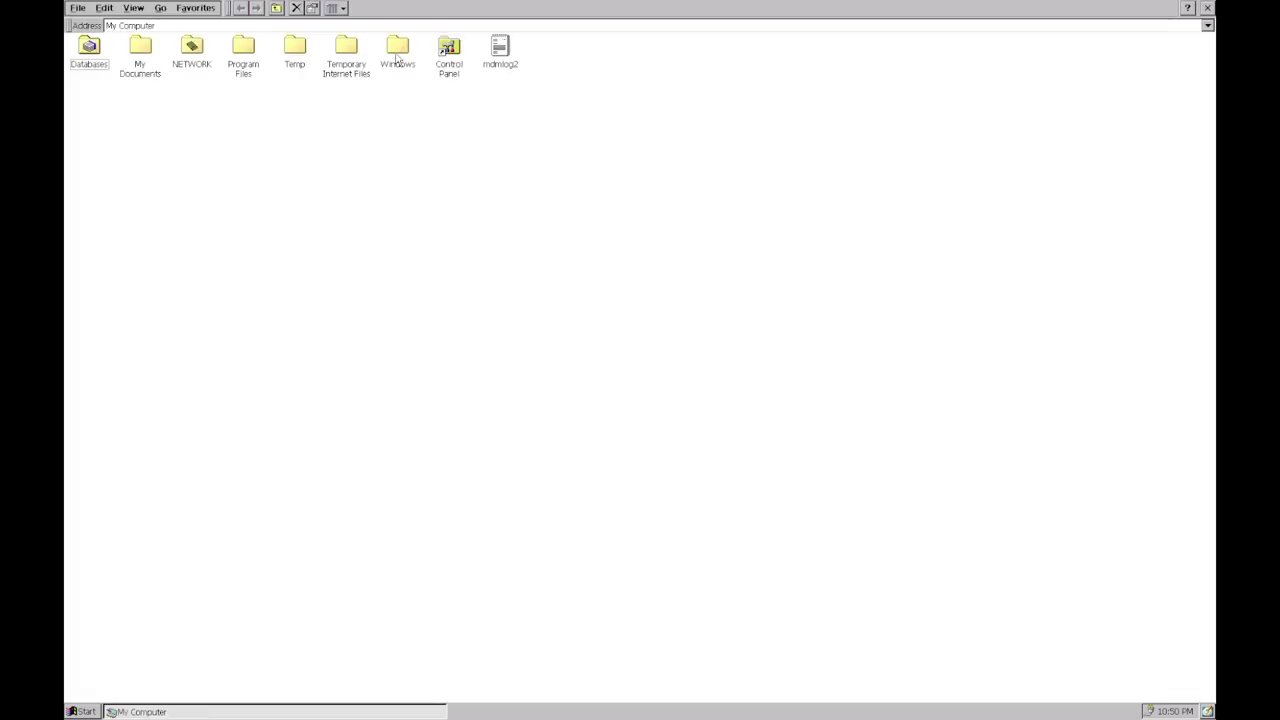
double_click(395, 55)
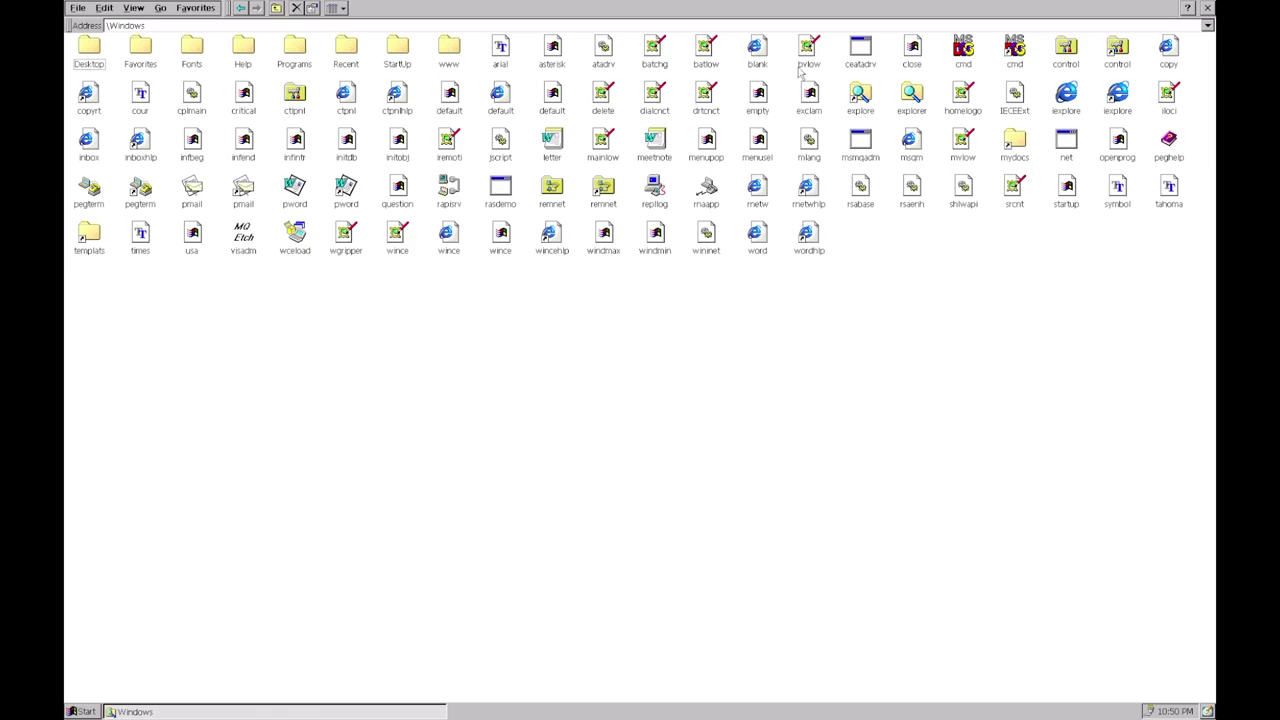
left_click(703, 50)
left_click(599, 100)
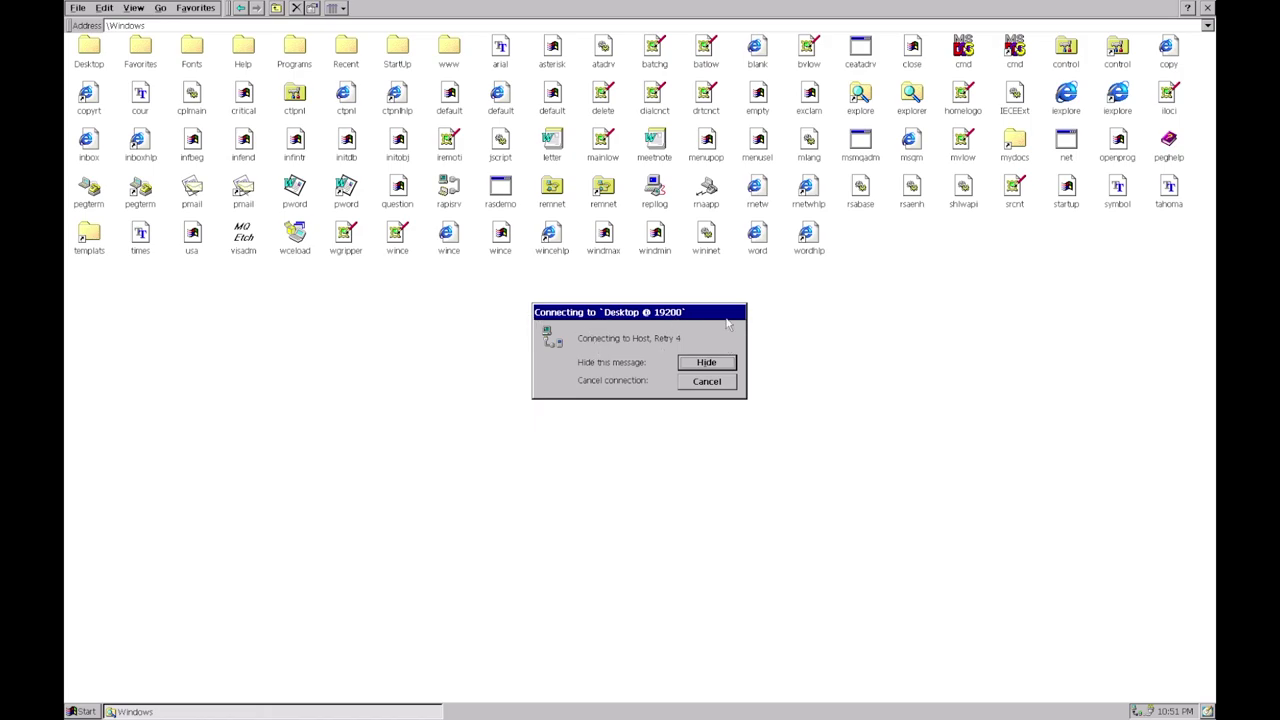
left_click(452, 195)
double_click(1068, 143)
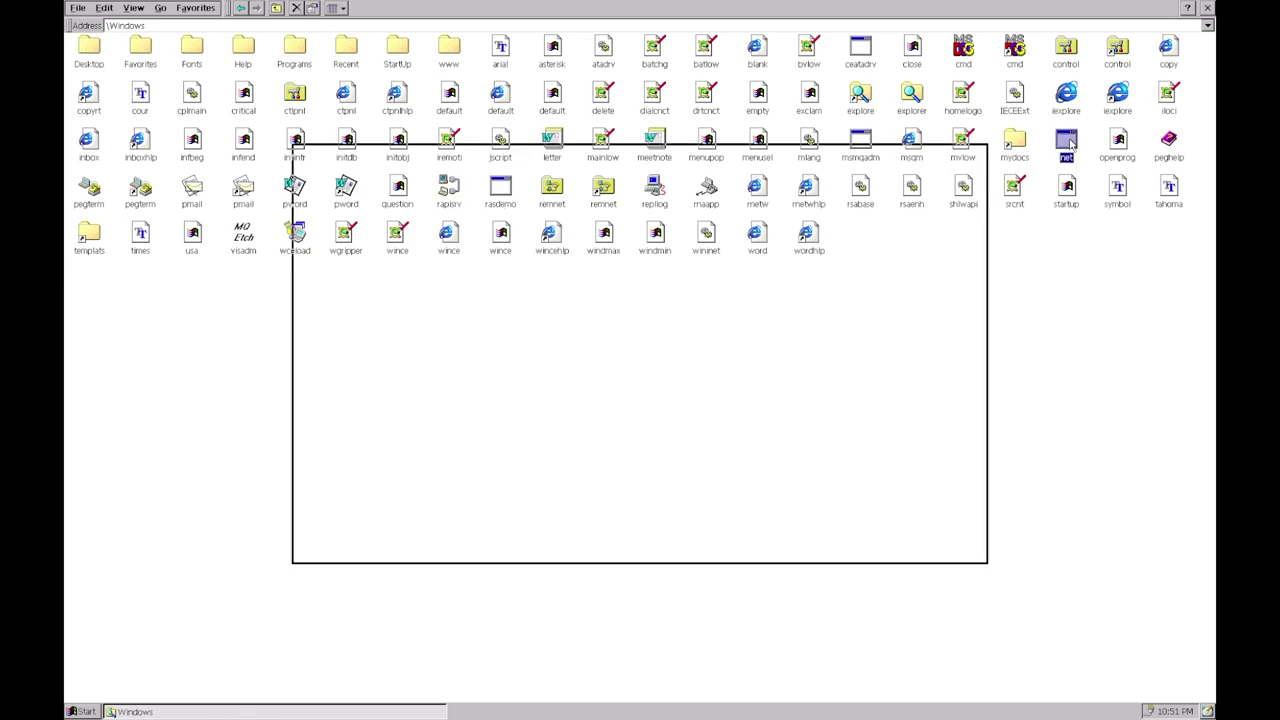
left_click(511, 200)
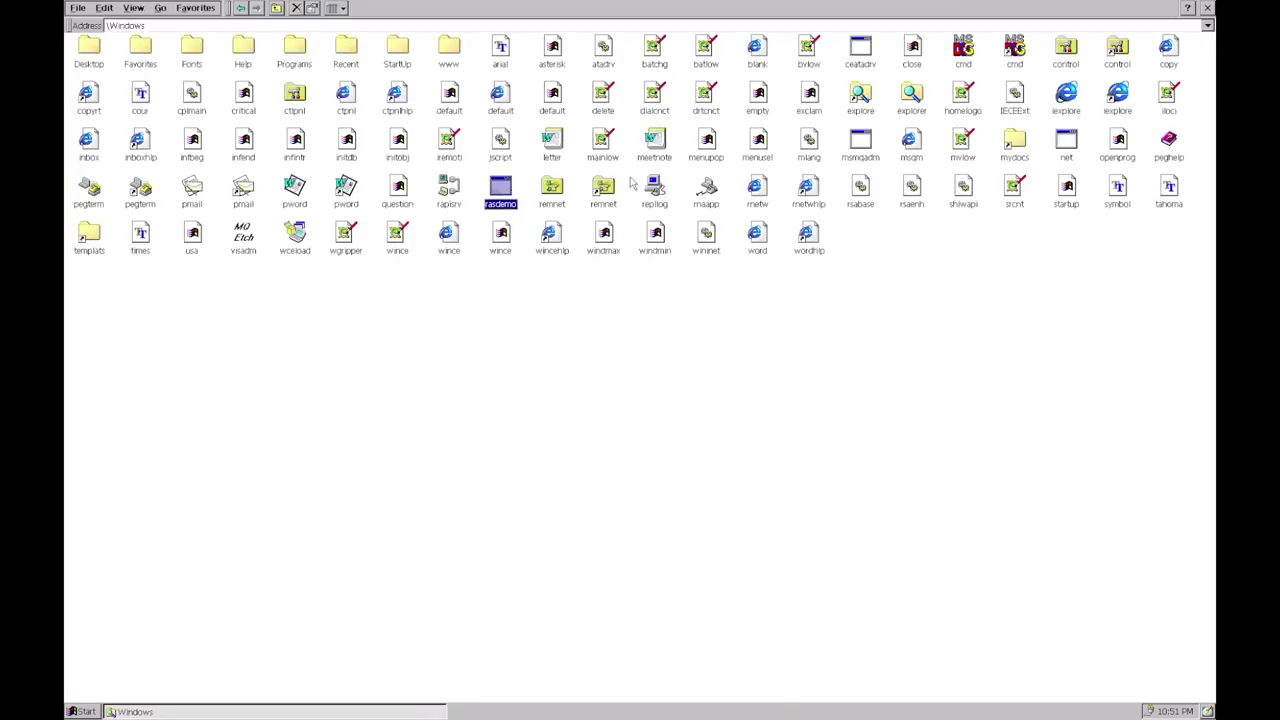
double_click(296, 236)
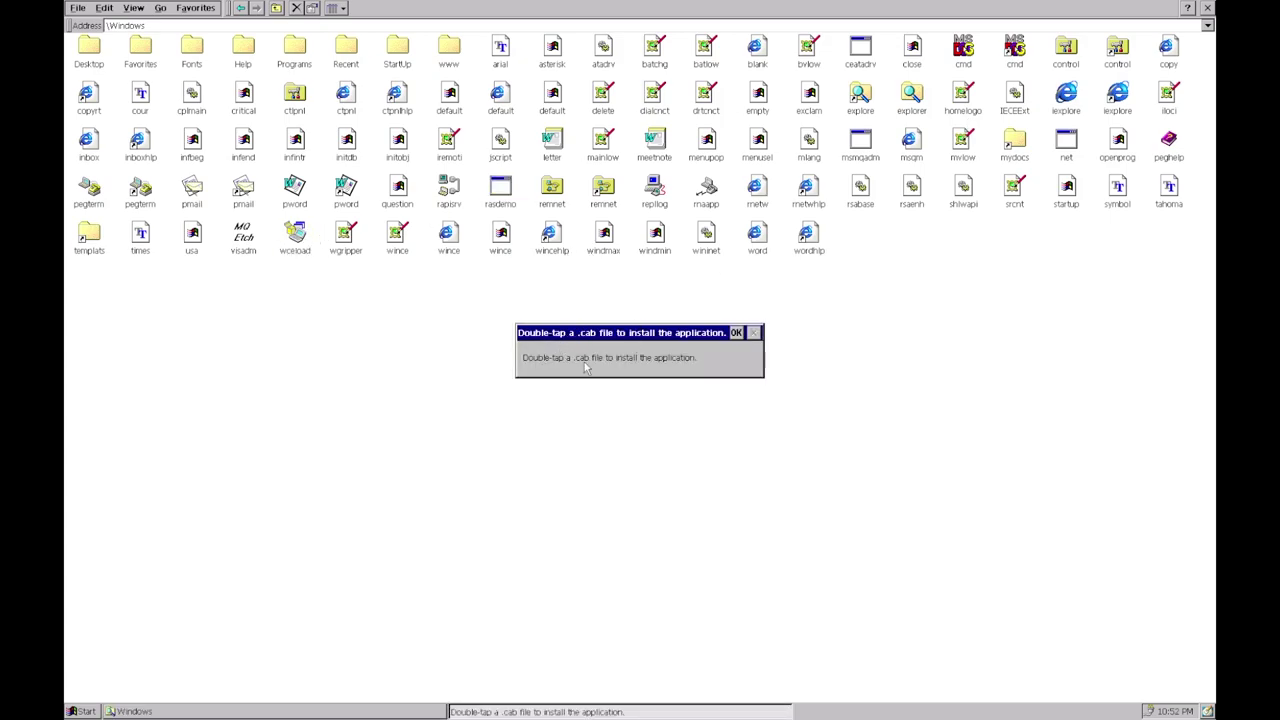
left_click(752, 335)
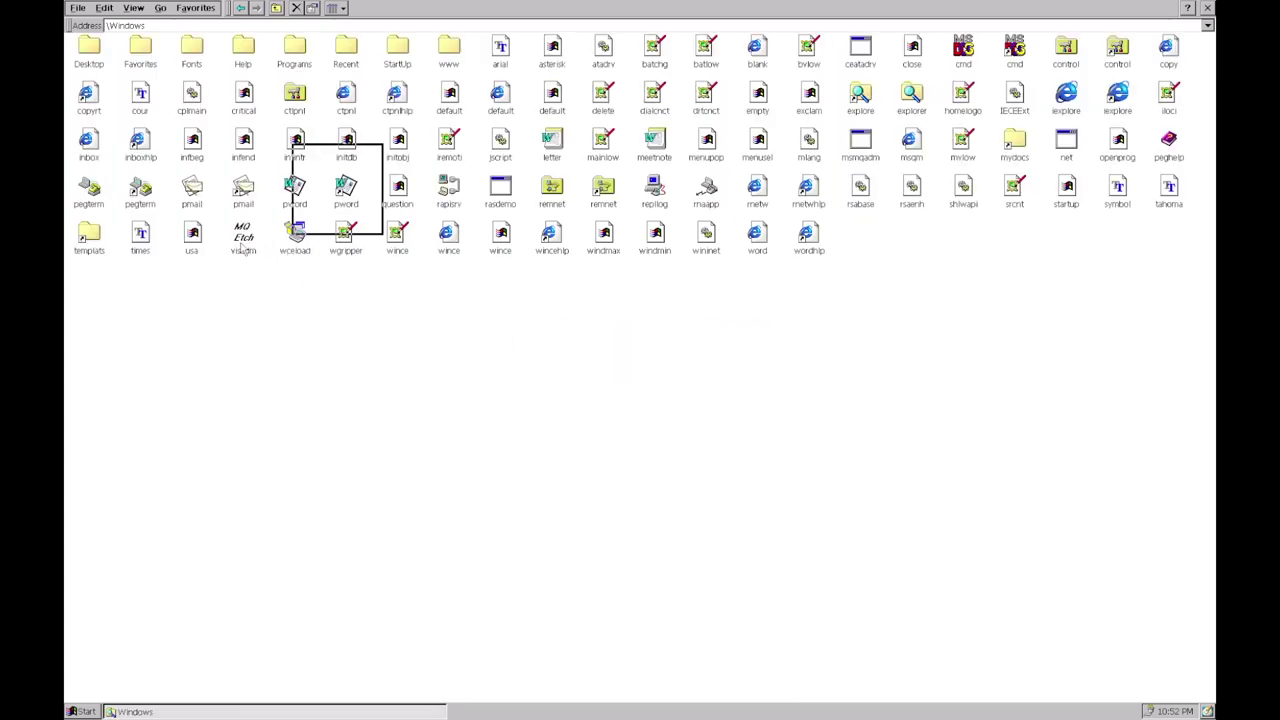
left_click_drag(164, 16, 432, 313)
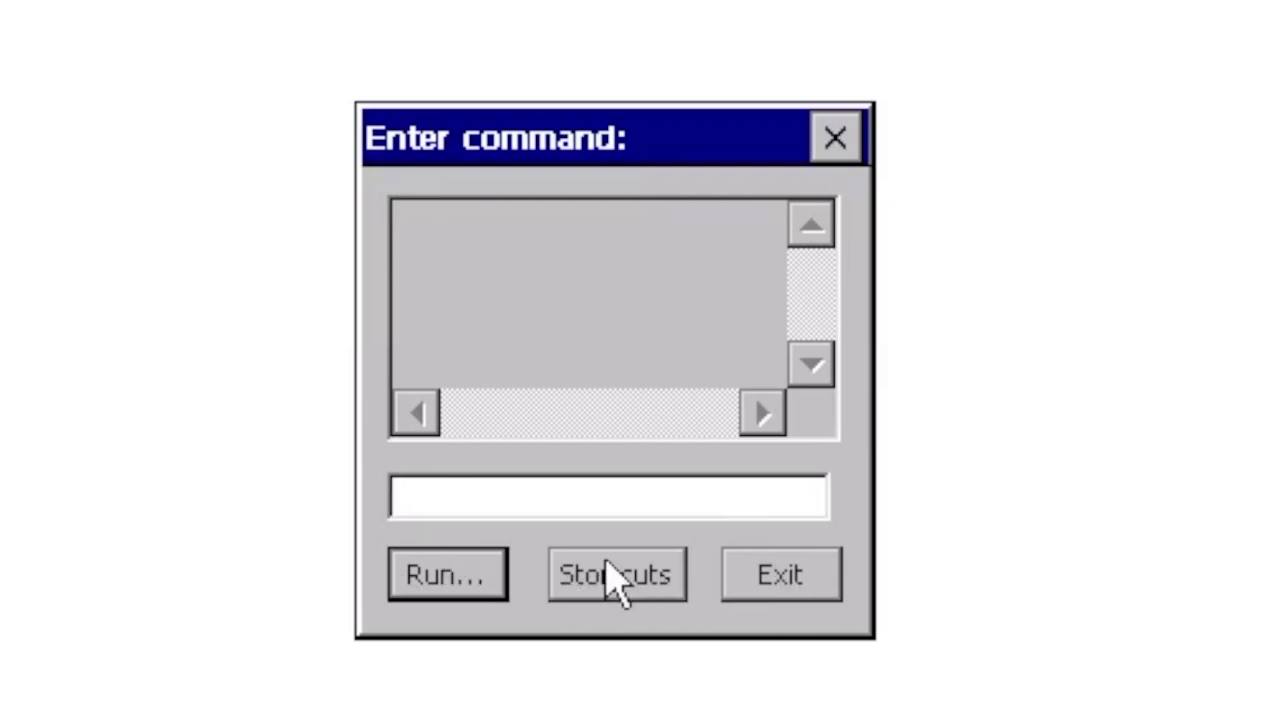
left_click(668, 578)
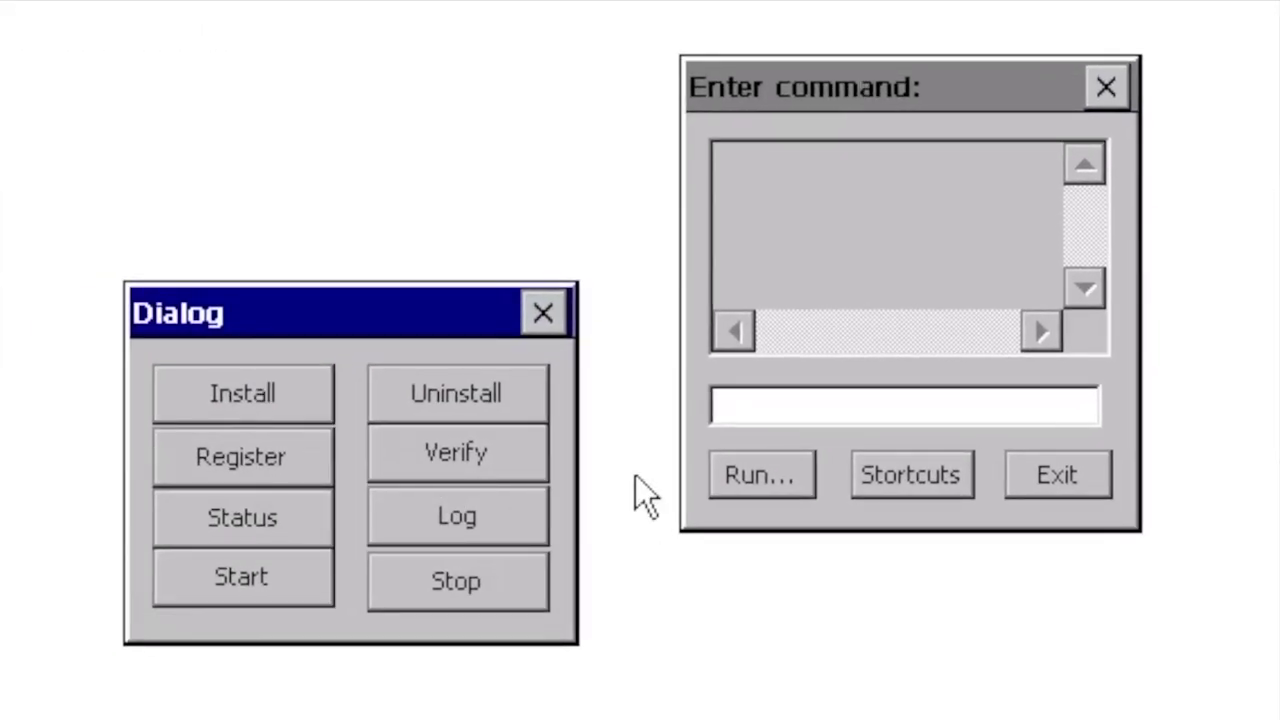
left_click(543, 312)
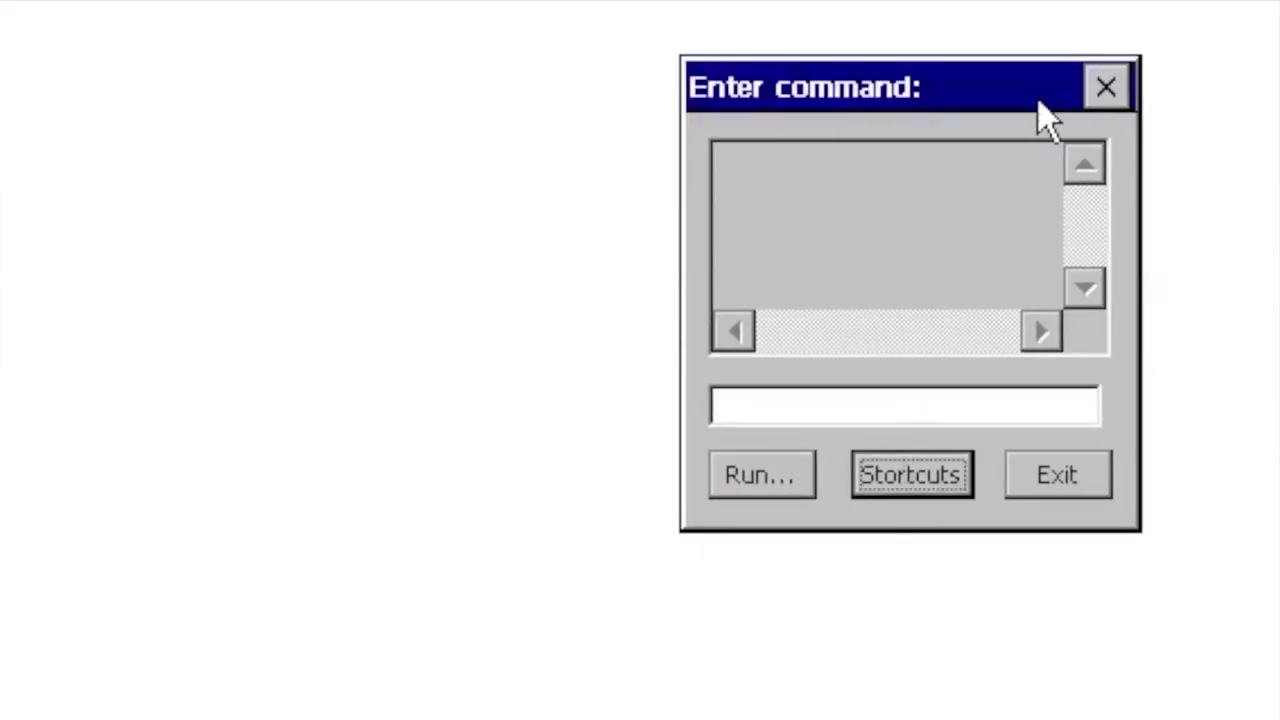
left_click(1106, 90)
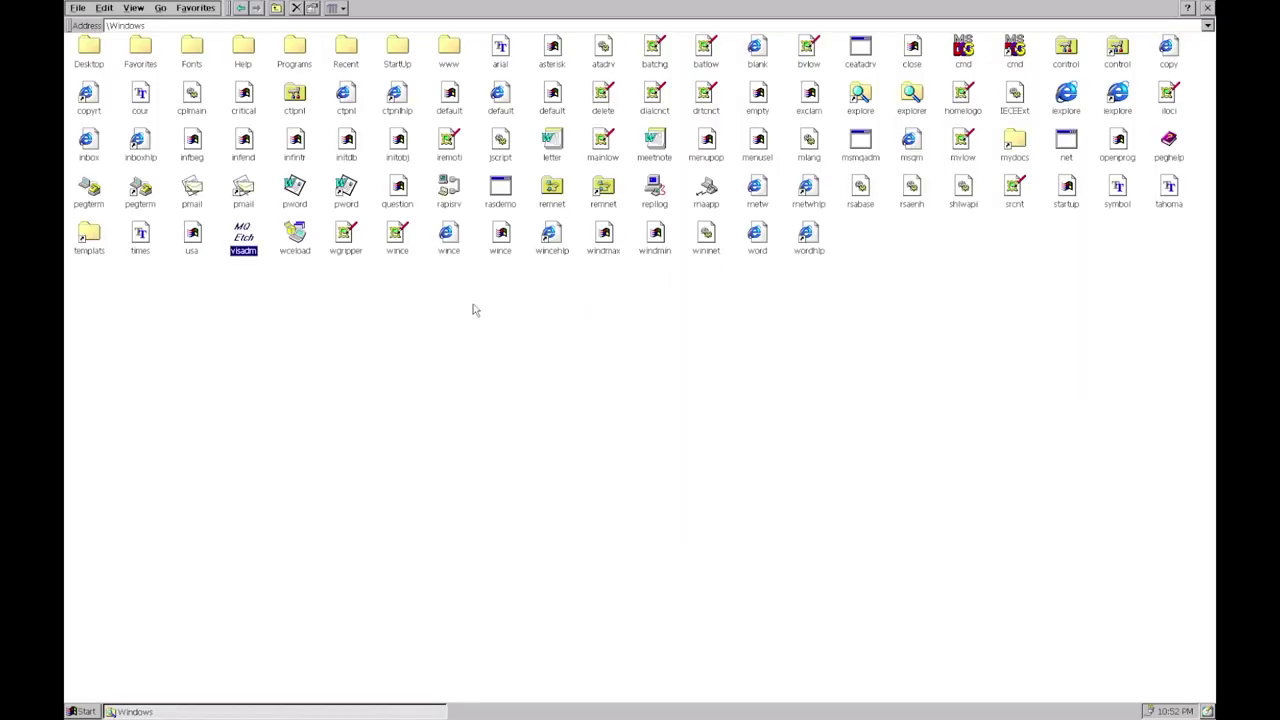
Try opening critical.wav and wininet.dll, dismissing both no-associated-application errors
left_click(292, 147)
left_click(355, 142)
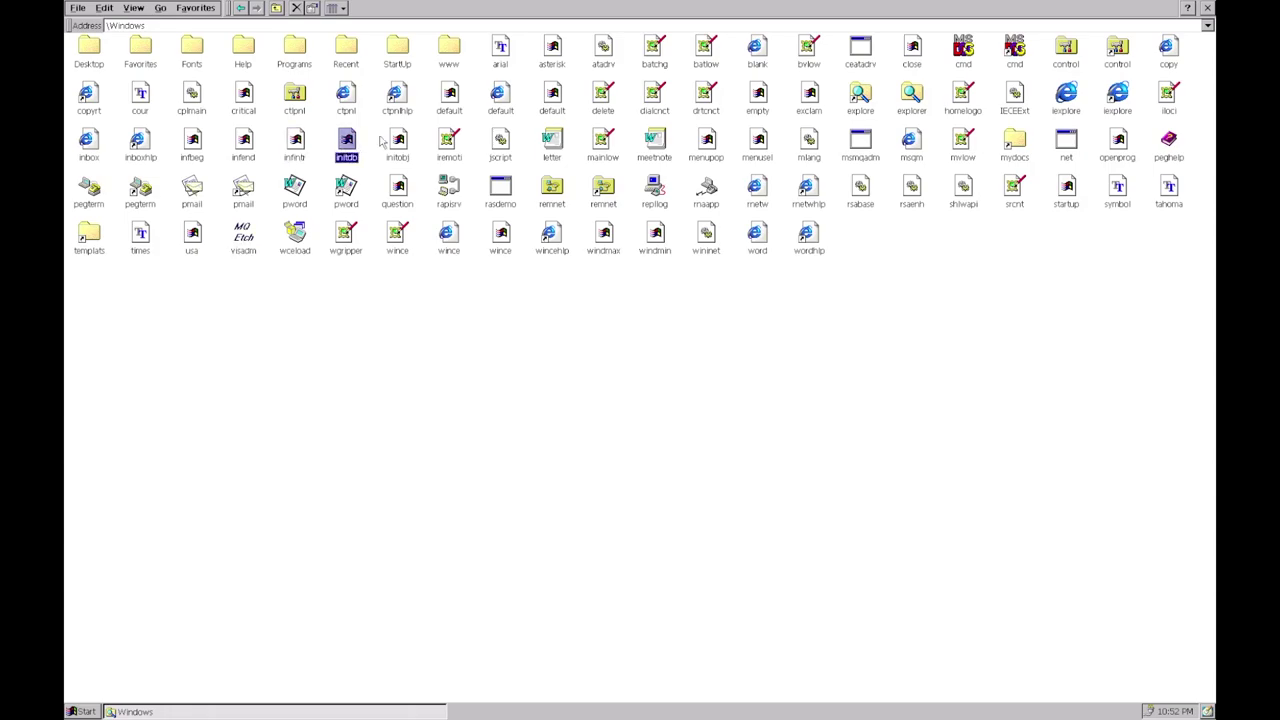
left_click(449, 98)
double_click(246, 100)
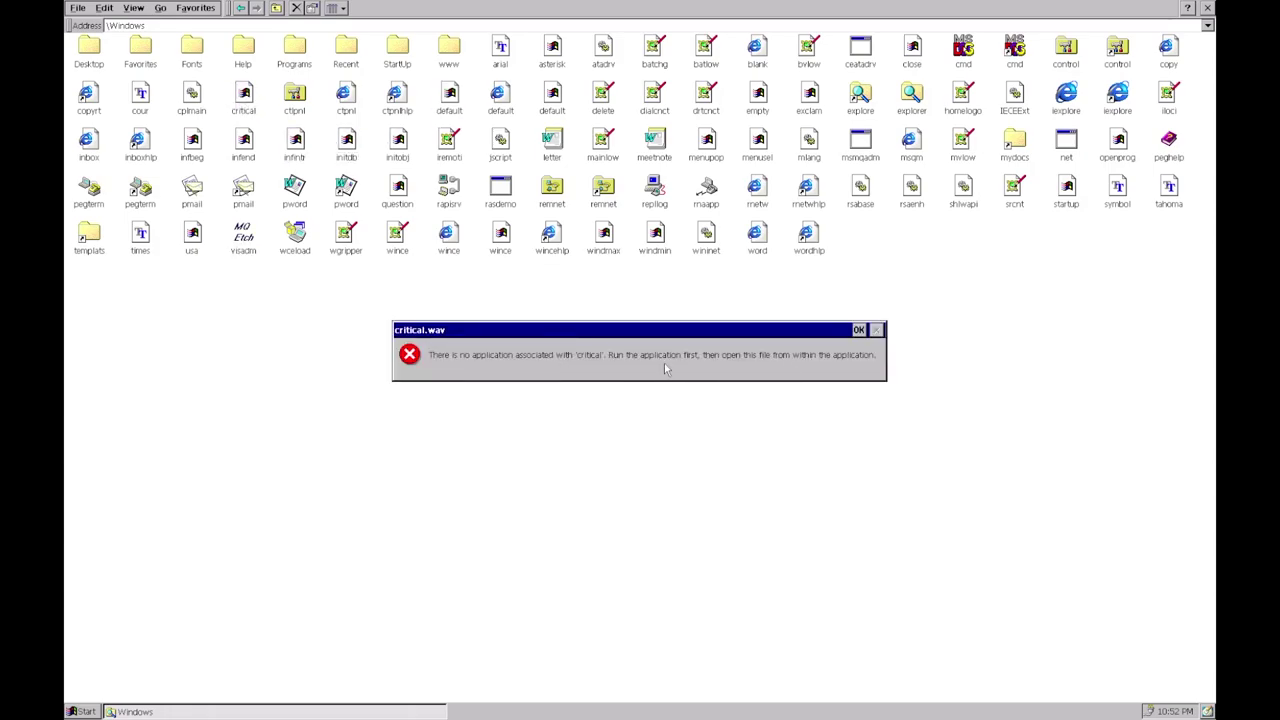
key("Return")
double_click(707, 238)
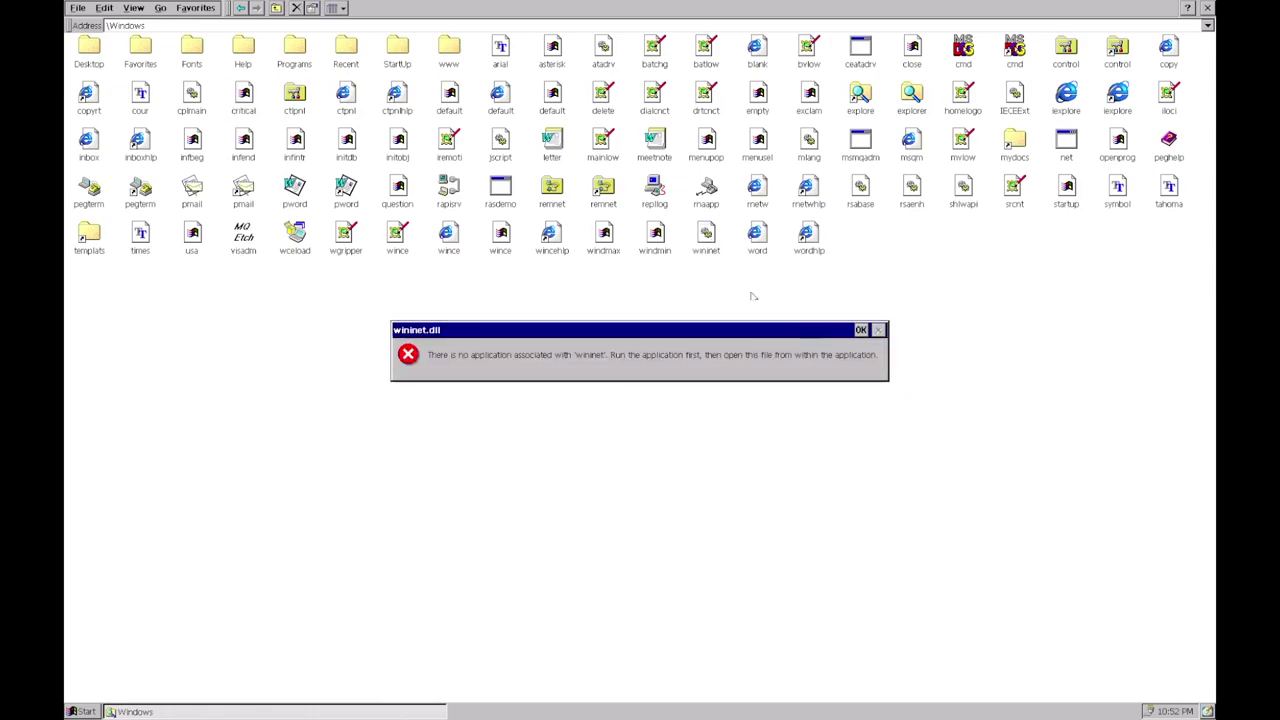
left_click(862, 331)
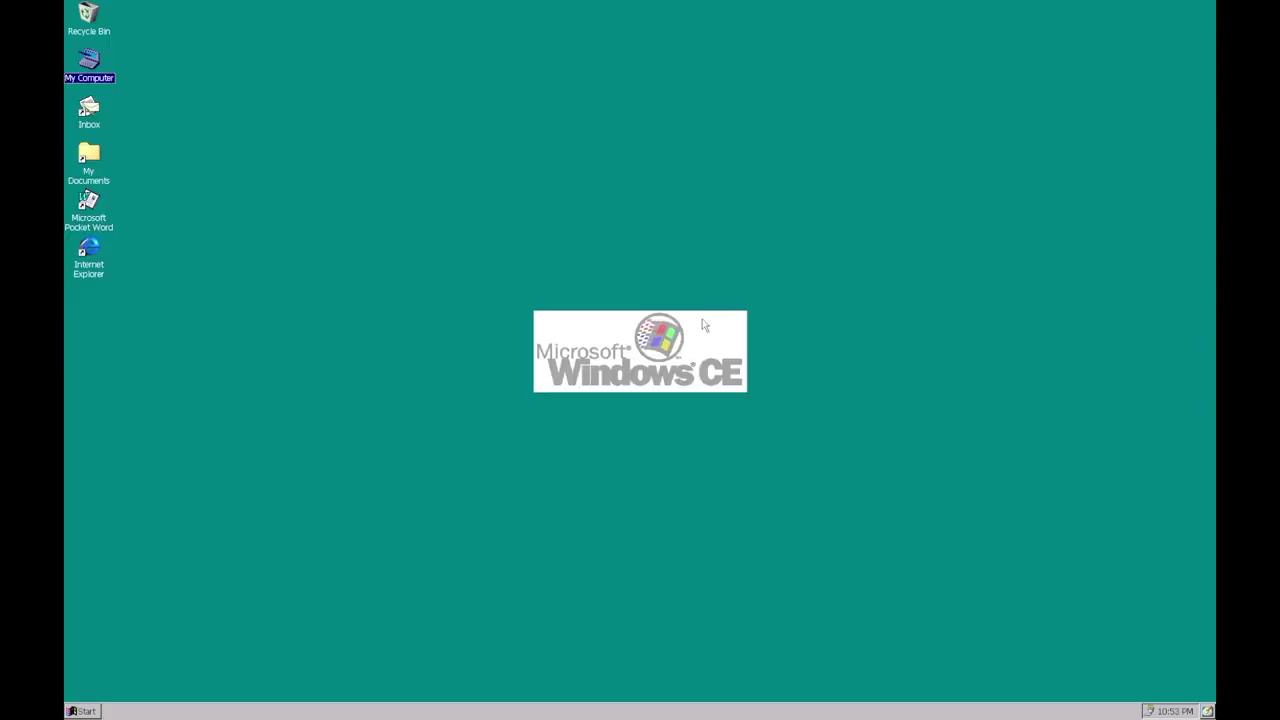
double_click(88, 155)
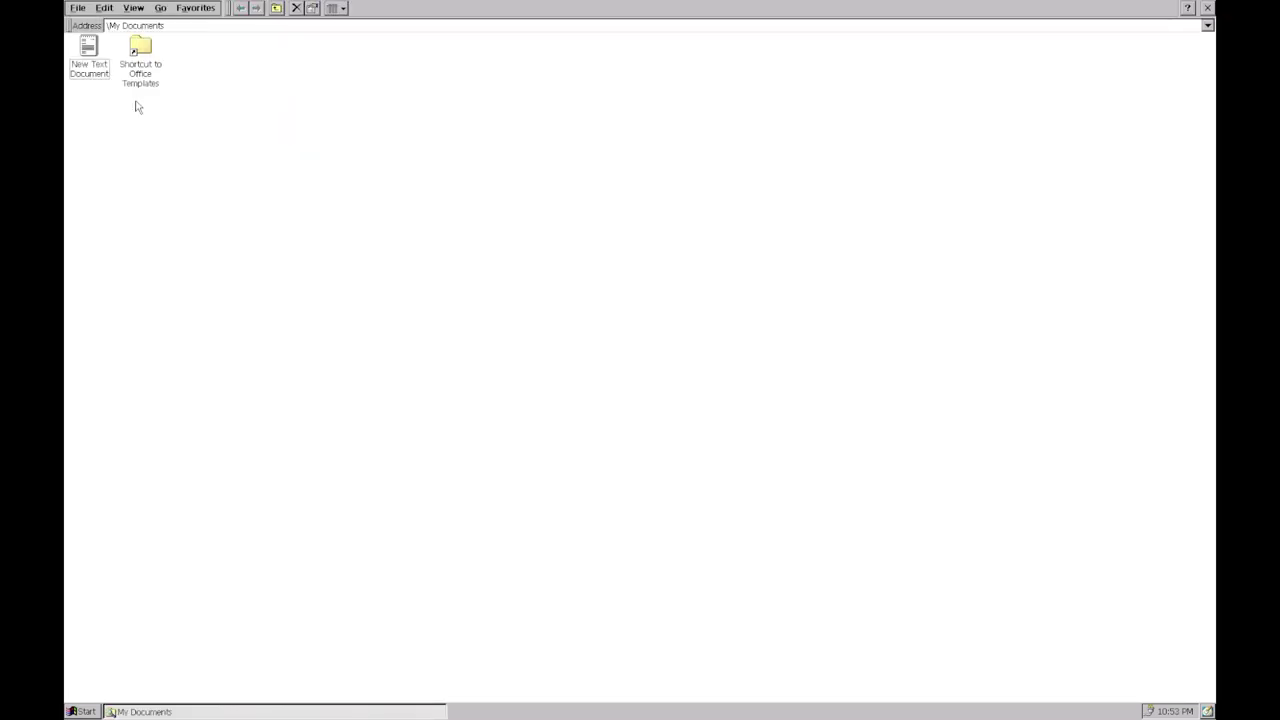
Copy New Text Document from My Documents
left_click(106, 68)
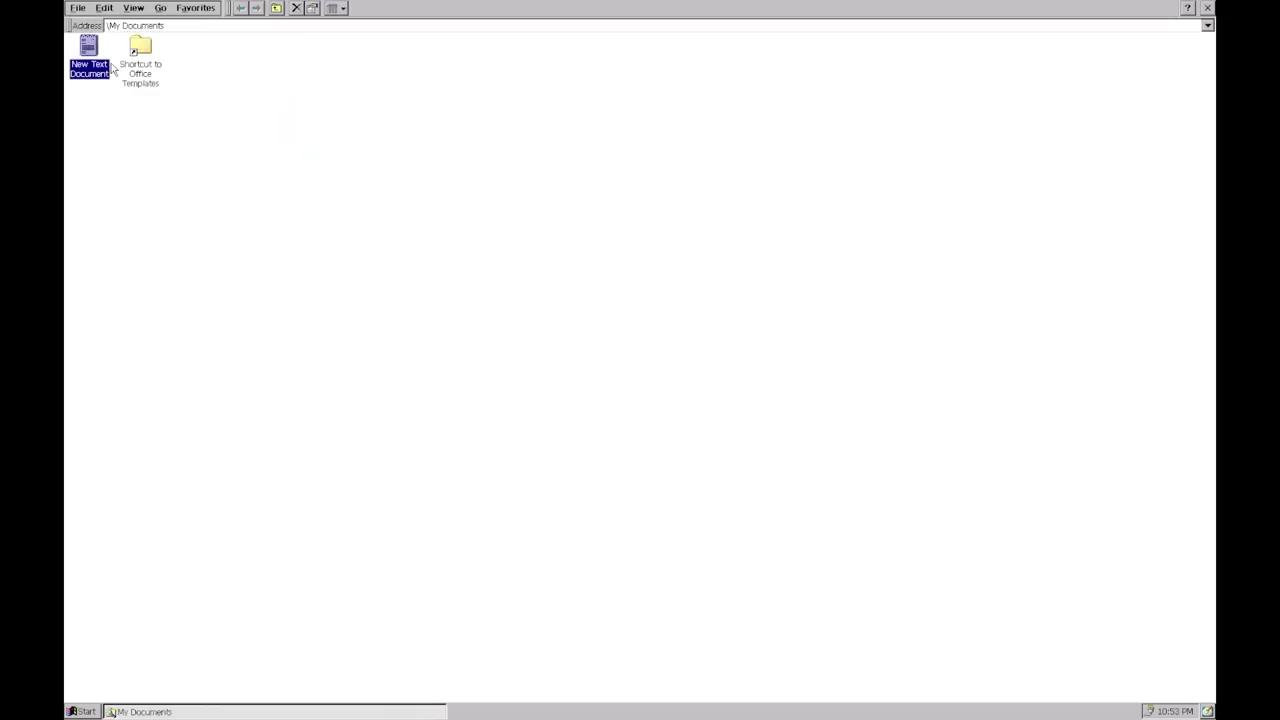
left_click(124, 68)
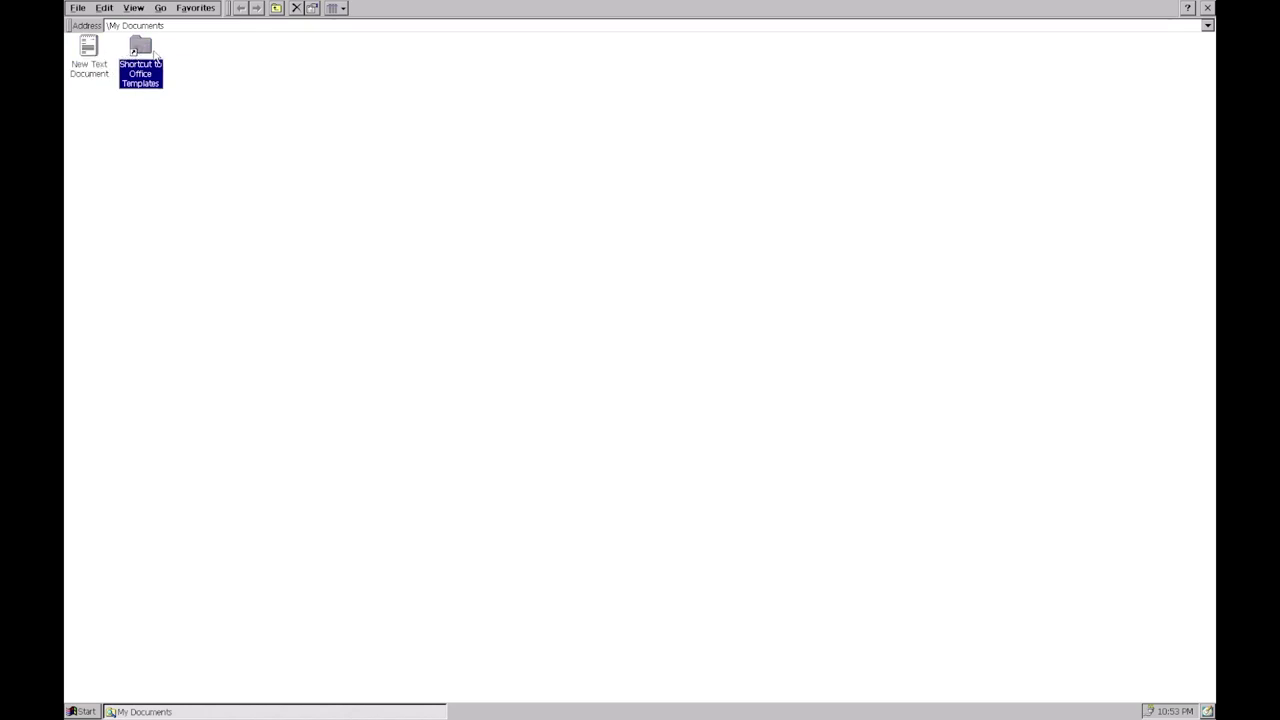
right_click(89, 60)
left_click(114, 94)
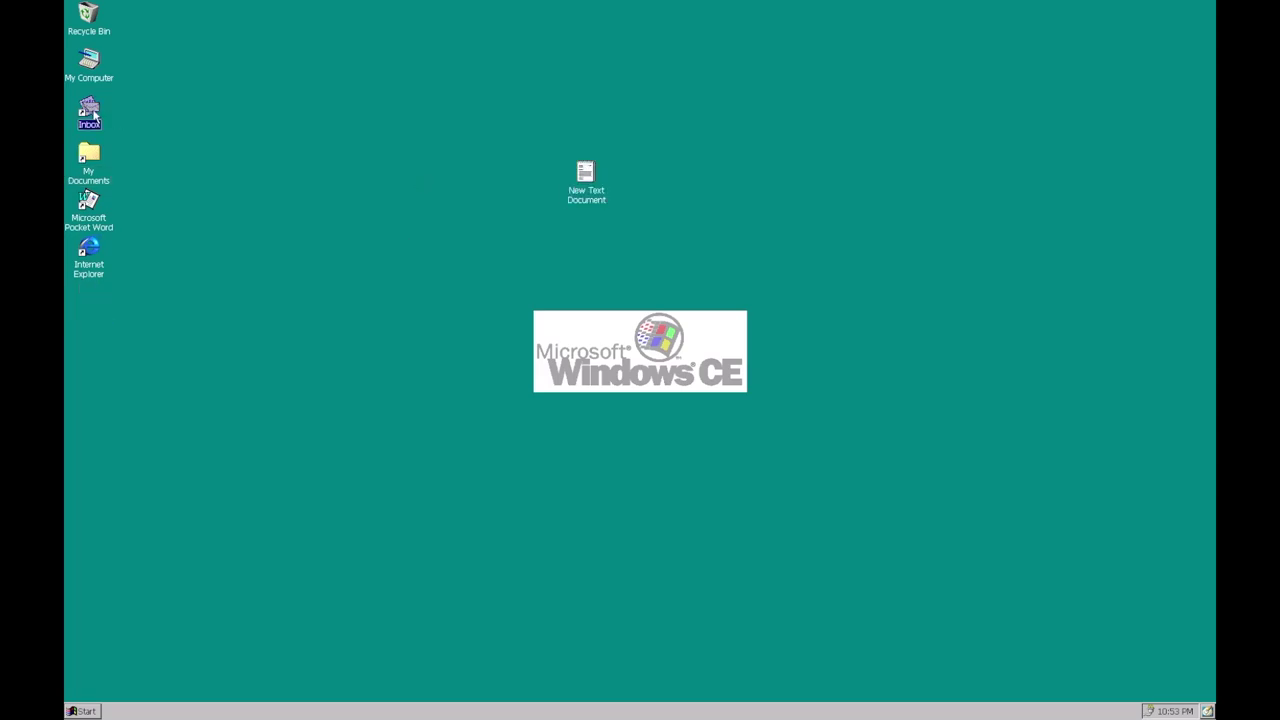
Scatter the six desktop icons across the desktop, then restart the virtual machine
left_click_drag(89, 110, 340, 228)
left_click_drag(89, 152, 262, 315)
left_click_drag(89, 60, 330, 70)
left_click_drag(89, 200, 406, 155)
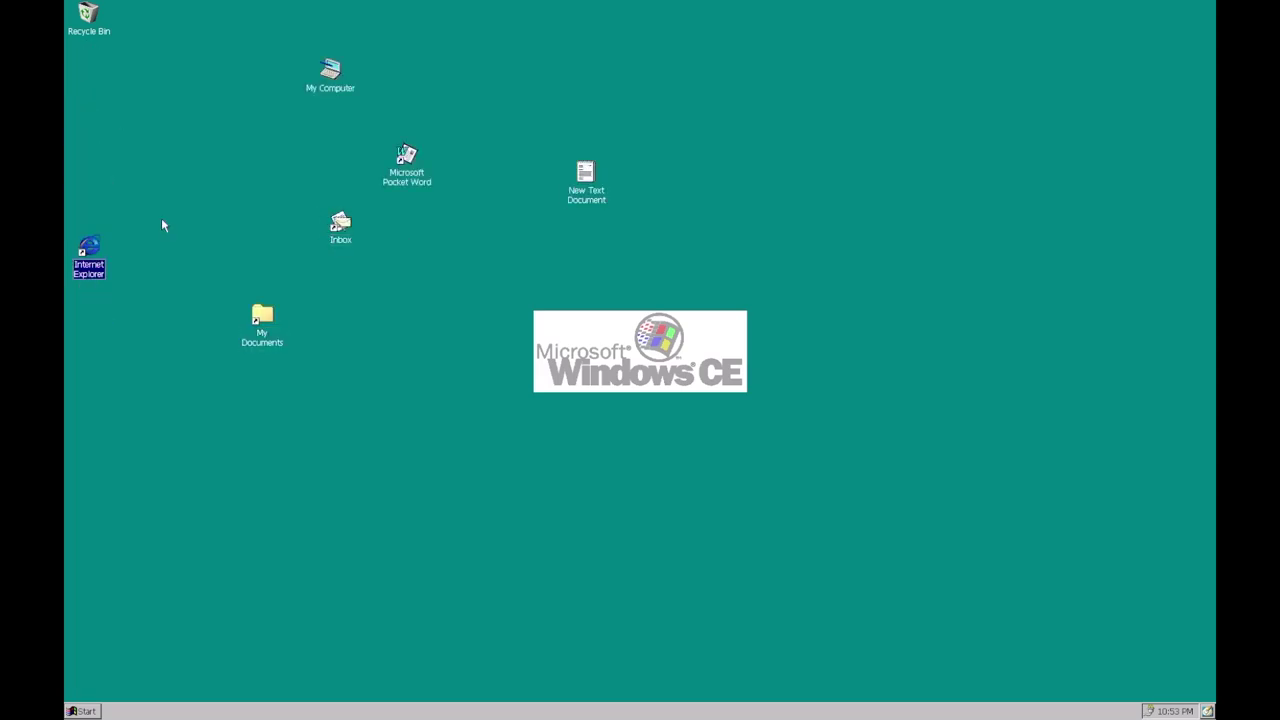
left_click_drag(89, 248, 271, 142)
left_click(100, 31)
left_click_drag(100, 31, 204, 236)
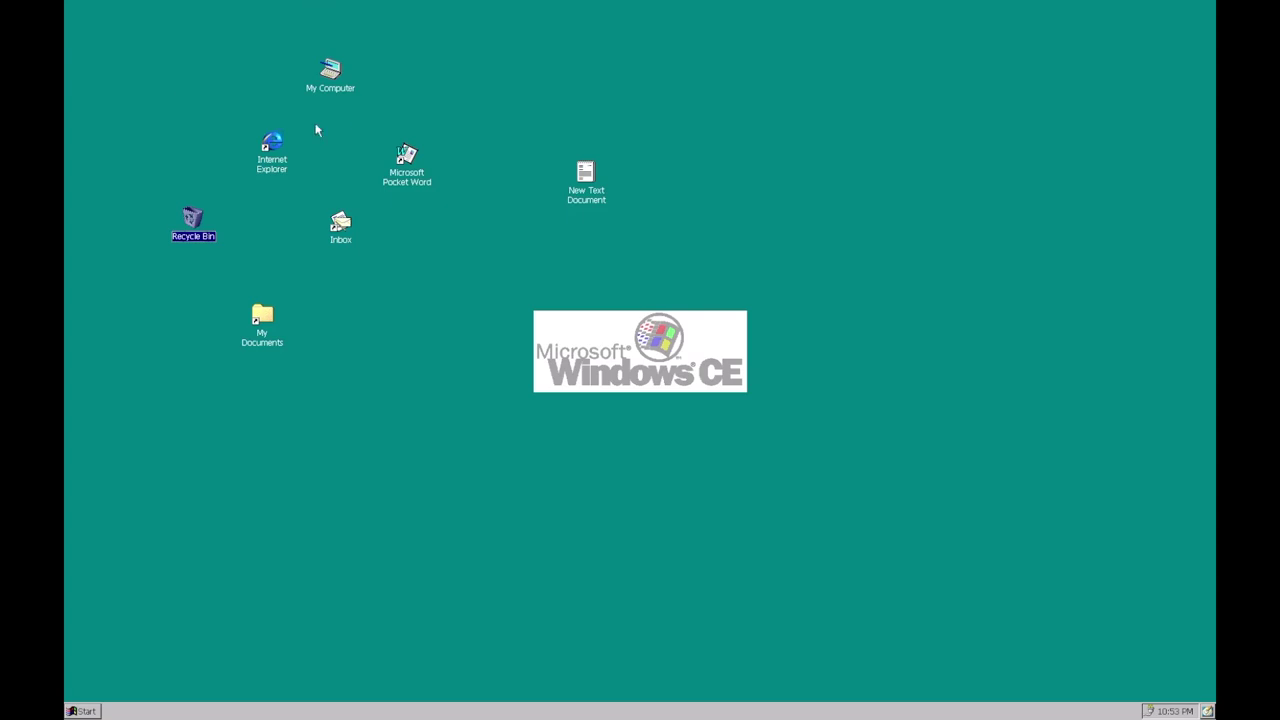
left_click(330, 7)
left_click(302, 58)
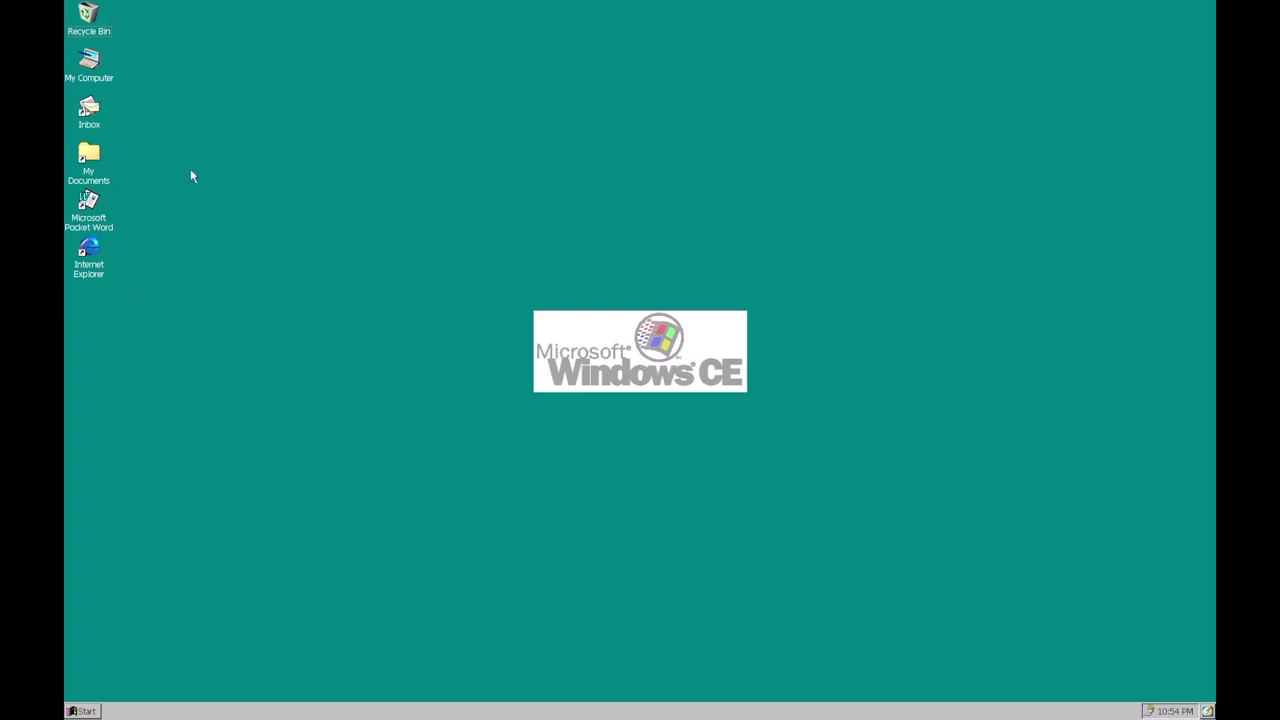
double_click(88, 155)
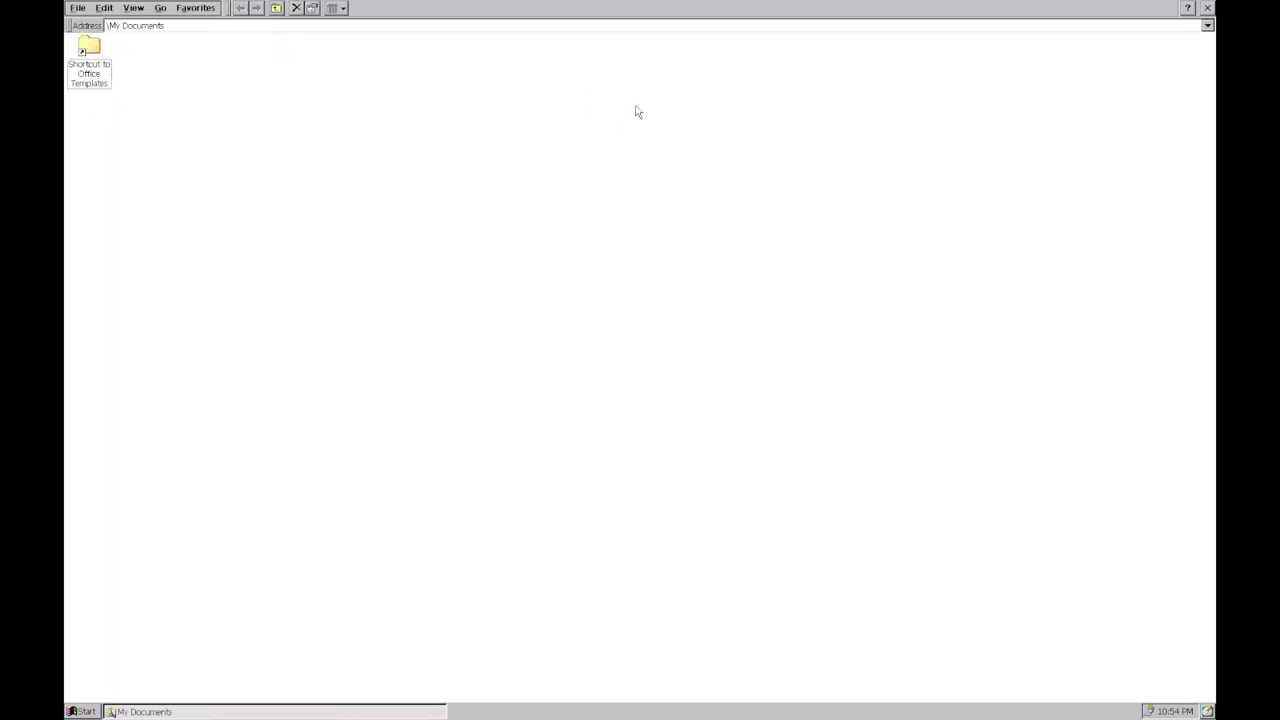
left_click(1207, 8)
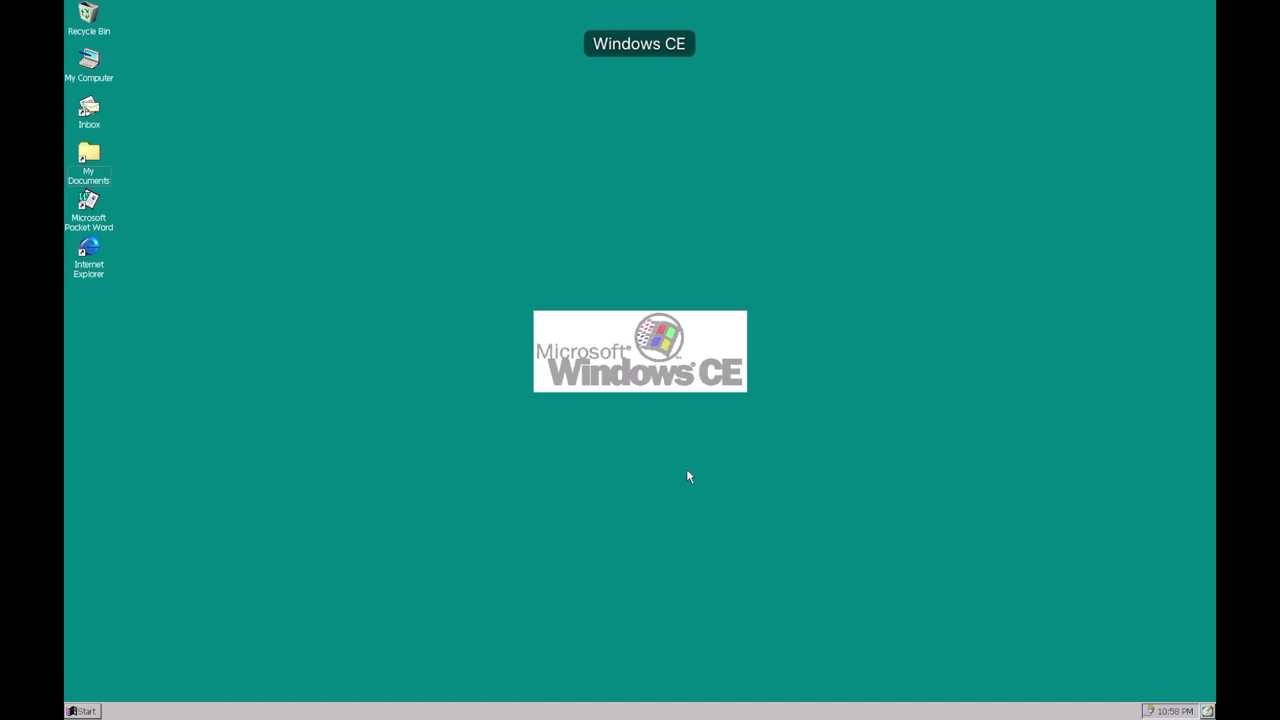
left_click_drag(541, 402, 810, 388)
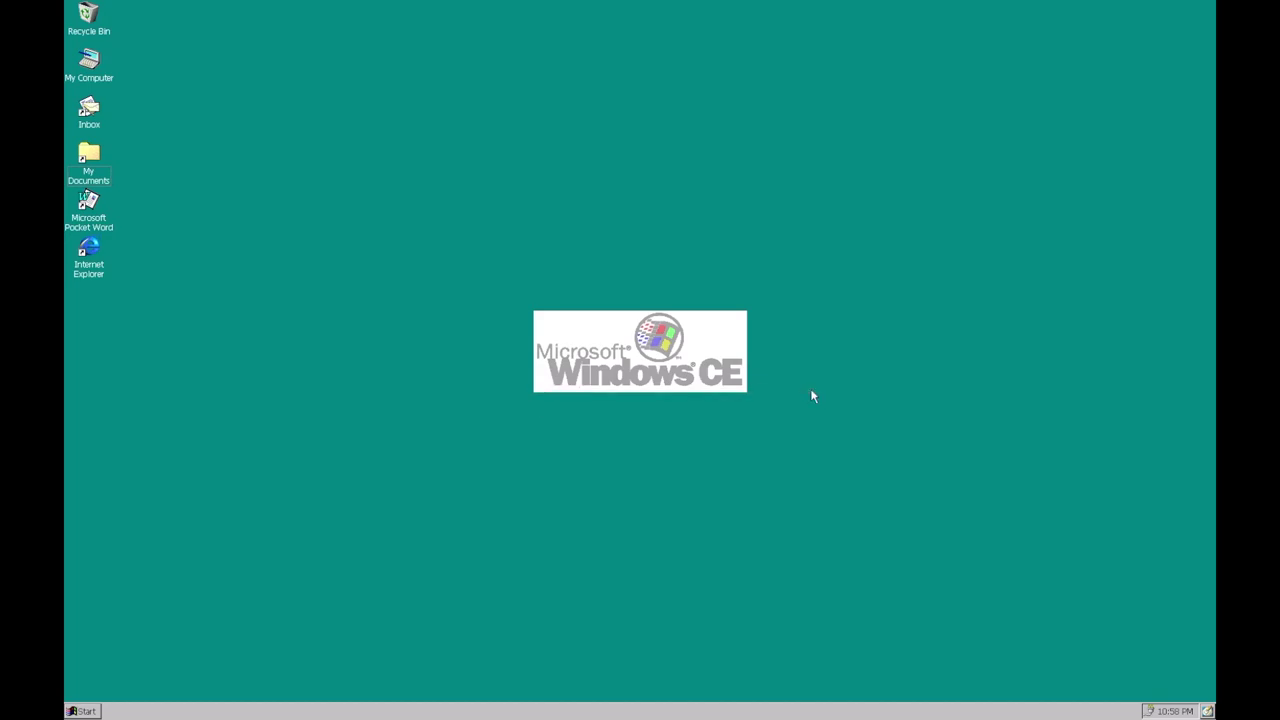